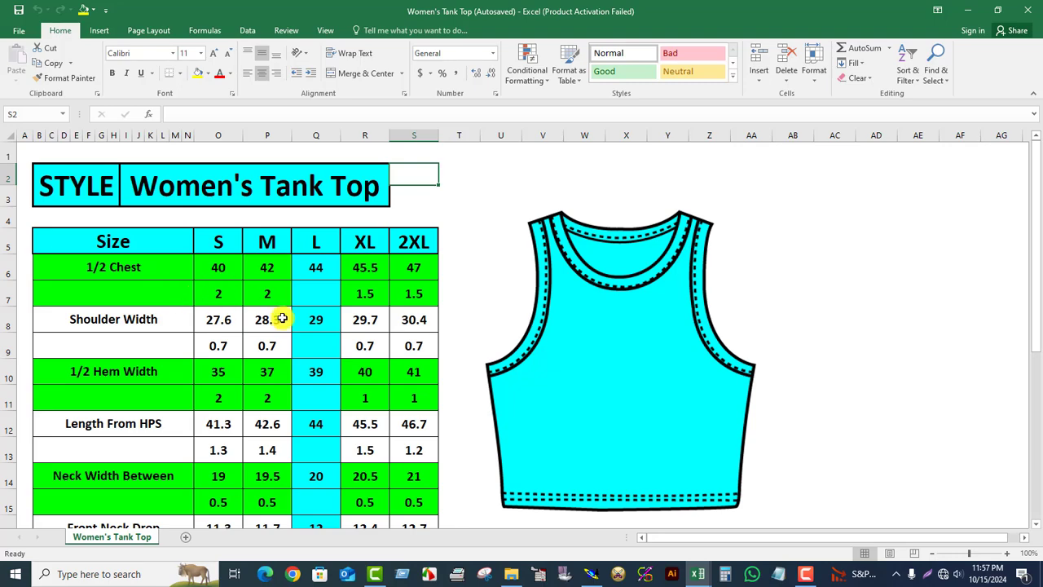
# - Review the Women's Tank Top size chart and its grading increments between sizes
pyautogui.click(363, 294)
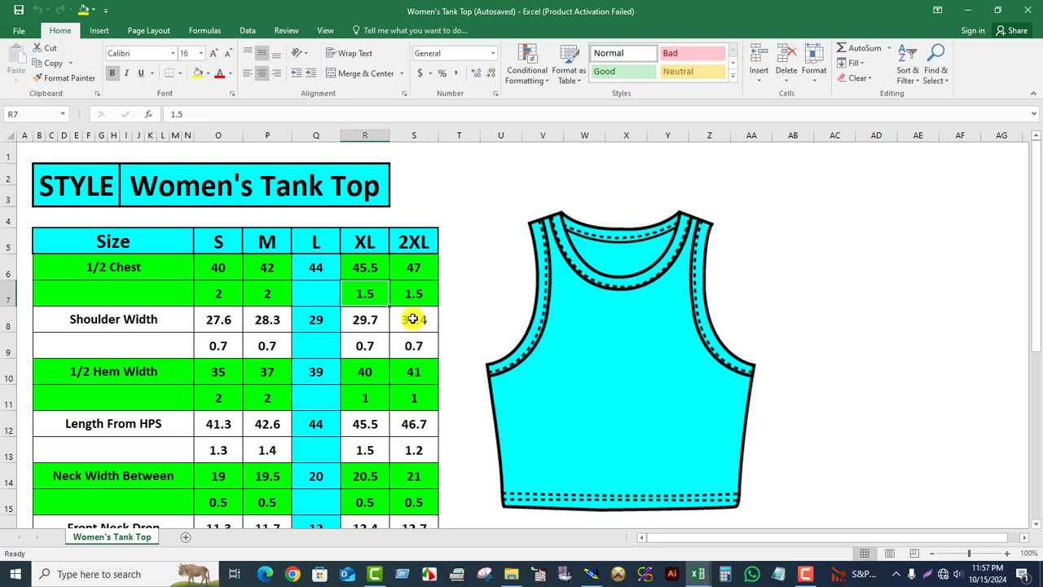
pyautogui.scroll(-2, 371, 332)
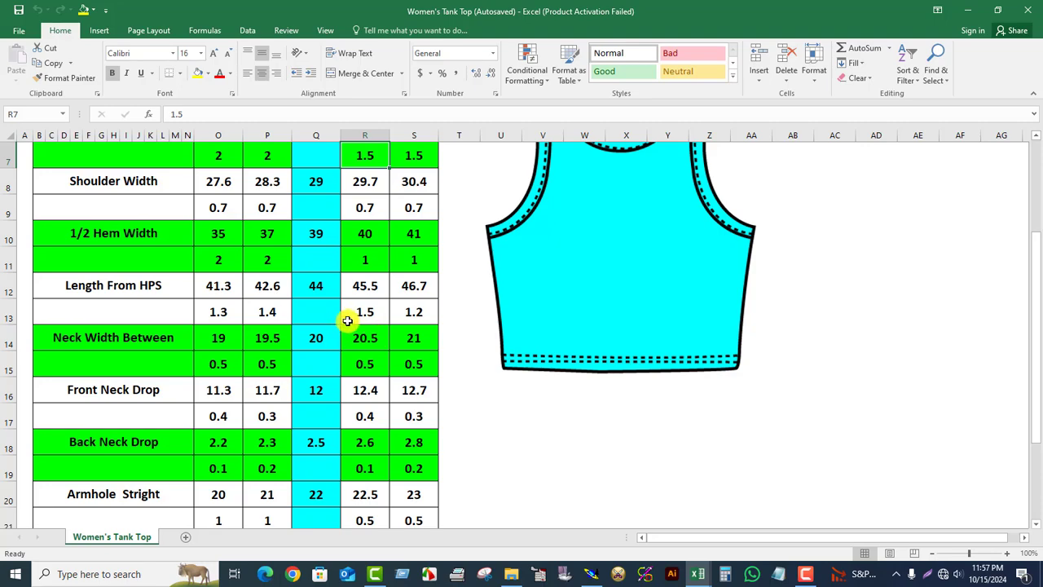
pyautogui.scroll(-2, 347, 340)
pyautogui.scroll(4, 298, 361)
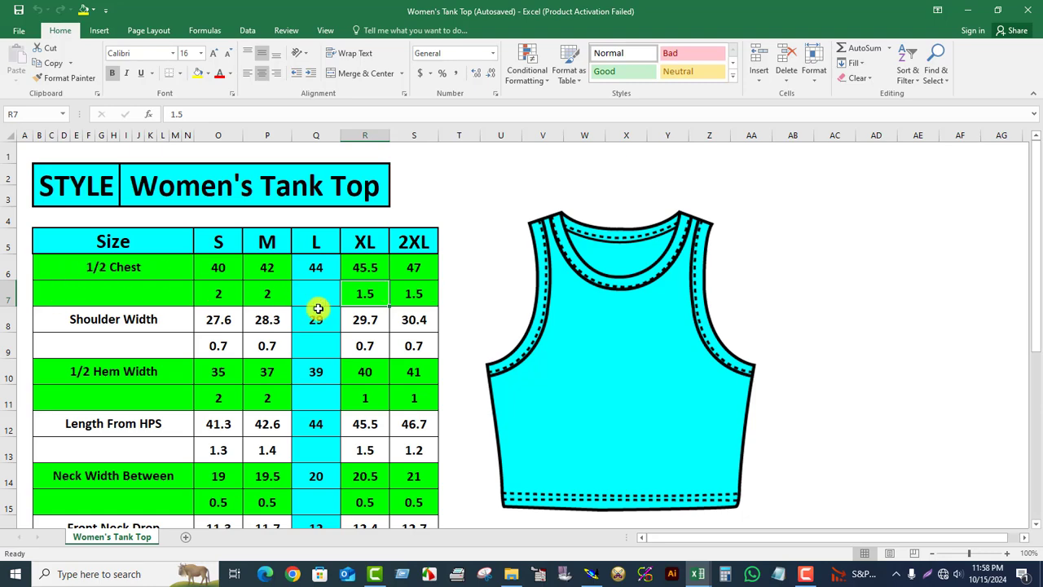
# - Switch to Modaris and make the FRONT 1X1 piece the current sheet
pyautogui.click(590, 574)
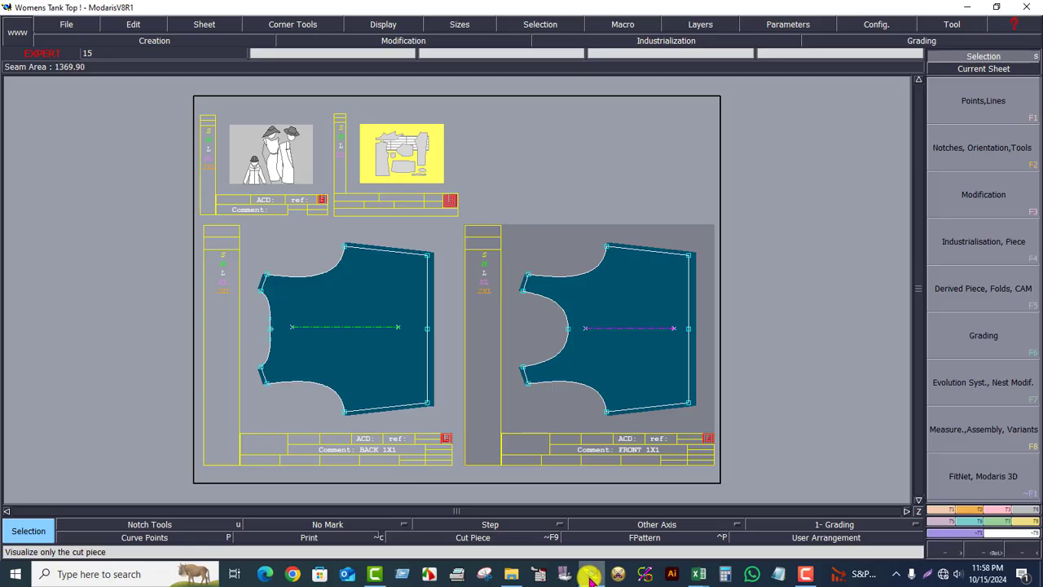
pyautogui.click(982, 69)
pyautogui.click(604, 298)
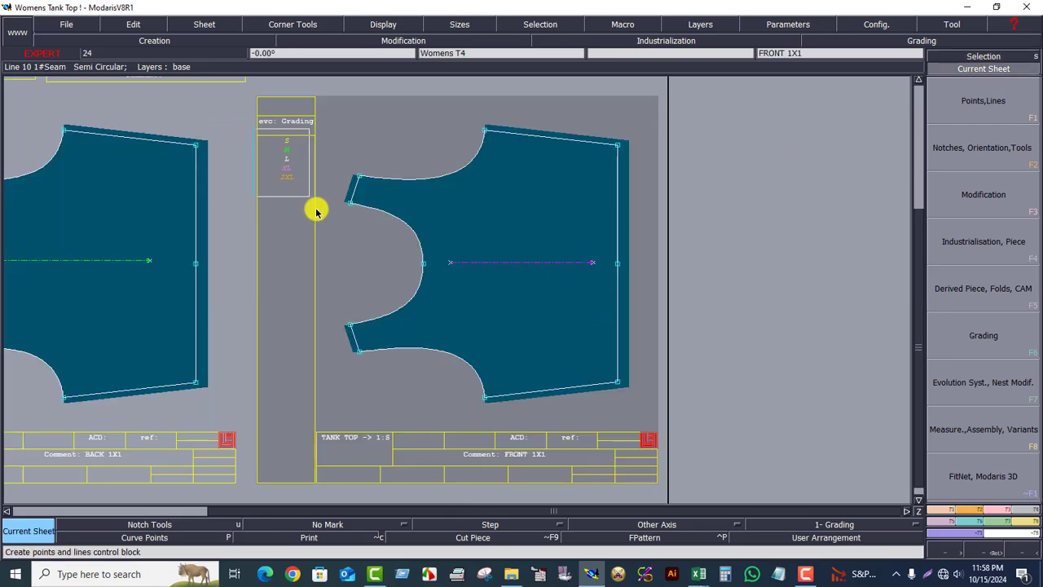
# - Select all sizes from S to 2XL for the front piece and display their nest
pyautogui.moveTo(317, 209); pyautogui.dragTo(318, 212)
pyautogui.click(976, 515)
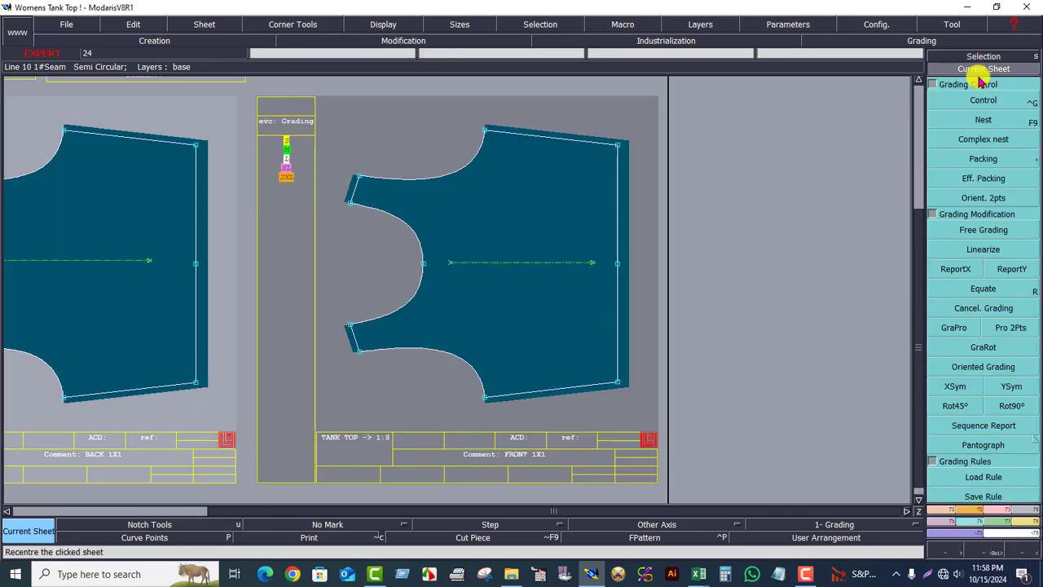
pyautogui.moveTo(274, 122); pyautogui.dragTo(296, 189)
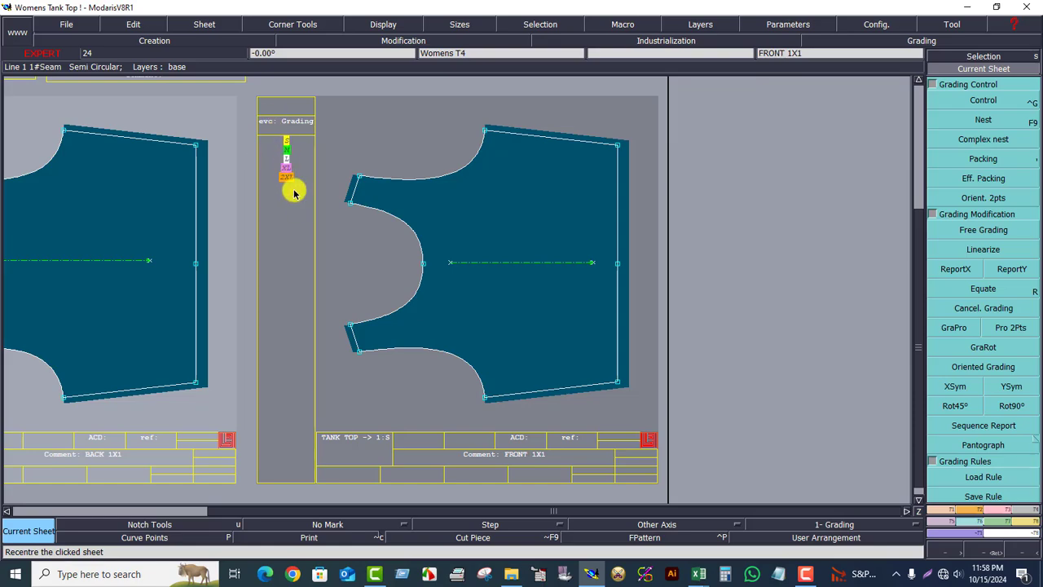
pyautogui.click(997, 121)
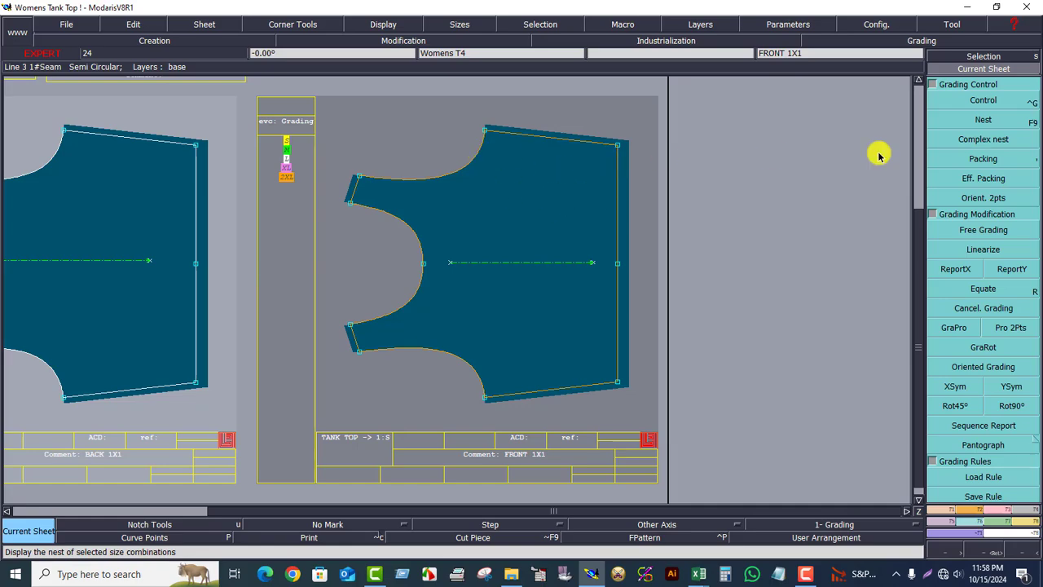
# - Open the grading control values of the underarm point on the front piece's upper edge
pyautogui.click(978, 101)
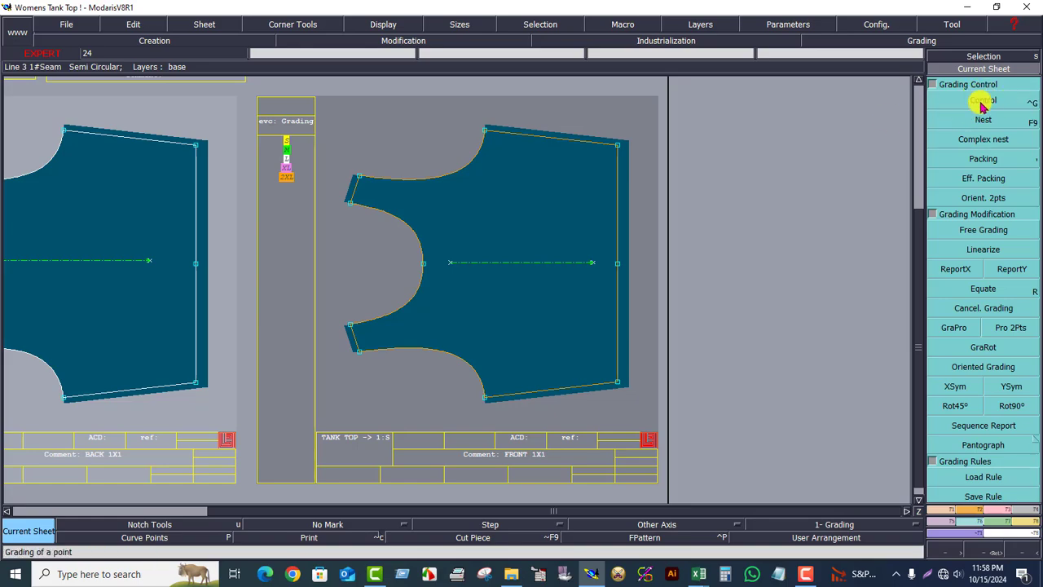
pyautogui.click(988, 99)
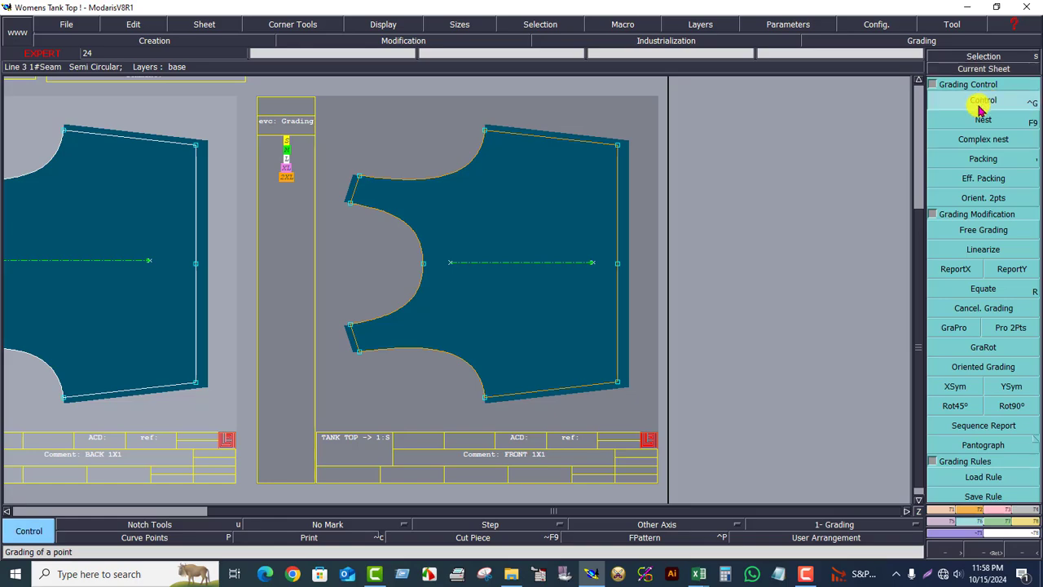
pyautogui.click(485, 131)
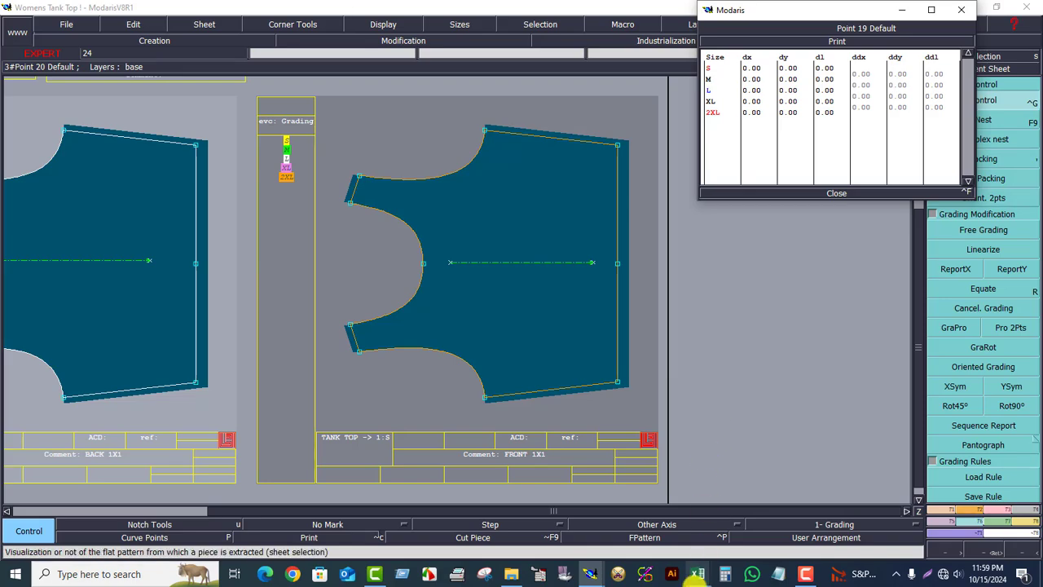
# - Switch to Excel, close the Women's Tank Top workbook without increment rows, and check the XL and 2XL 1/2 Chest increments in the autosaved one
pyautogui.click(699, 577)
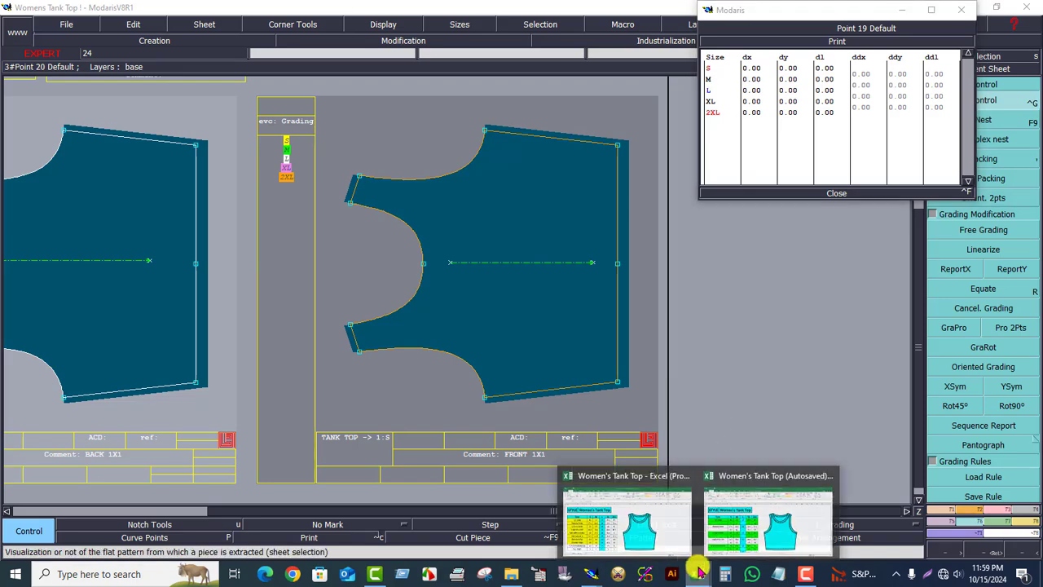
pyautogui.click(718, 529)
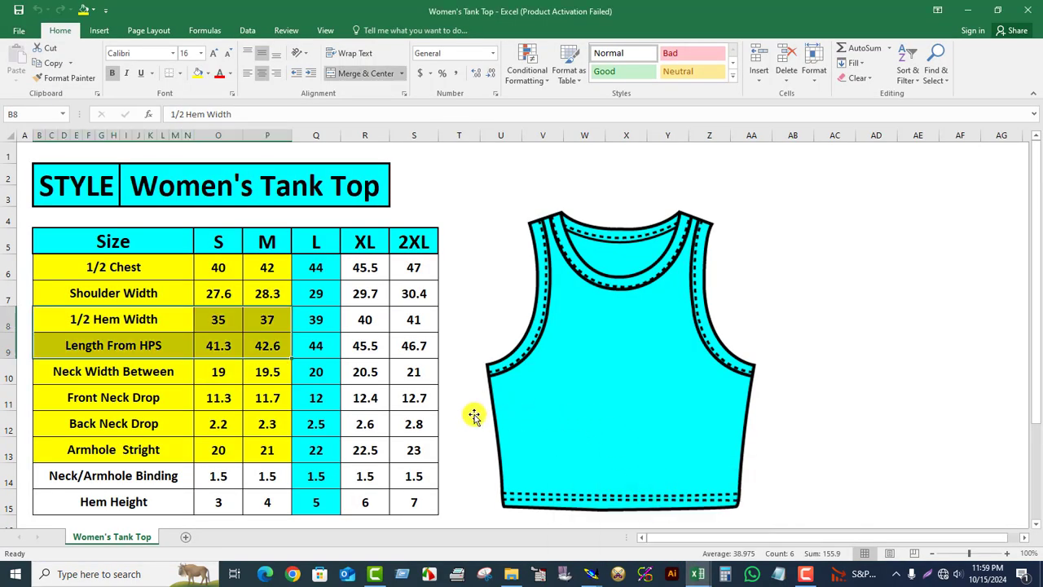
pyautogui.click(1029, 9)
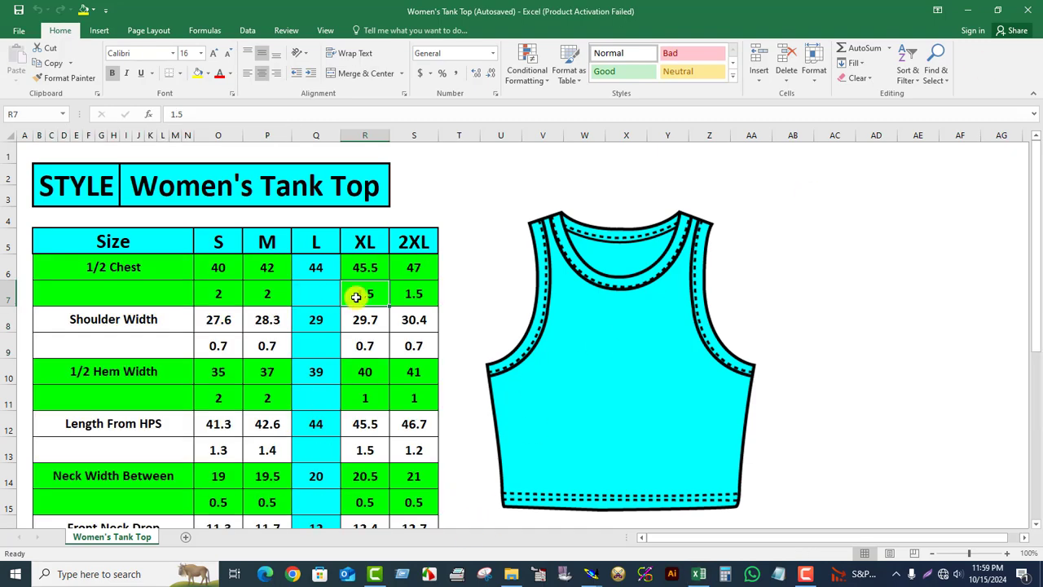
pyautogui.click(313, 296)
pyautogui.click(367, 300)
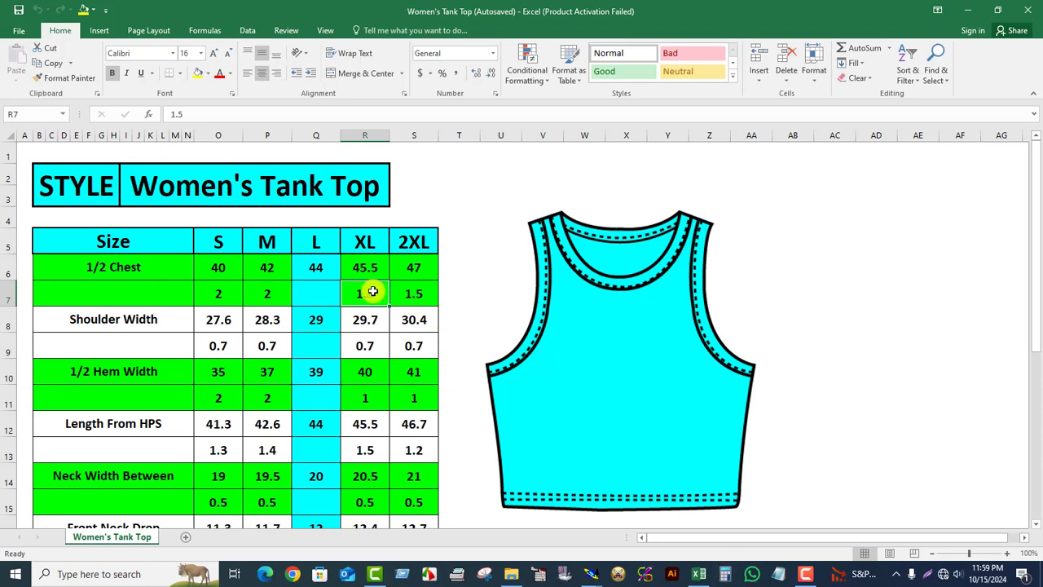
pyautogui.click(417, 296)
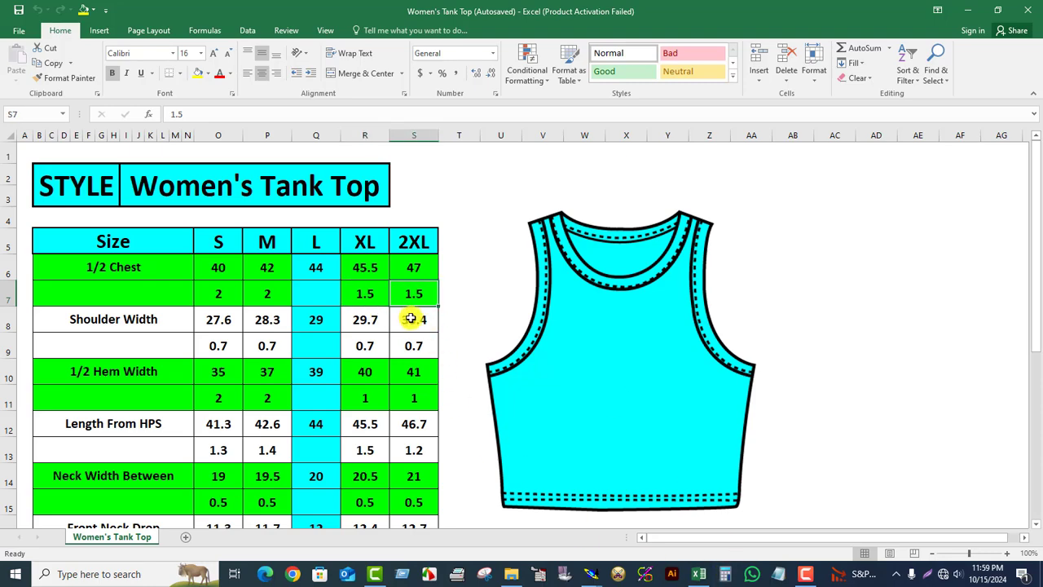
# - Switch back to Modaris and set the underarm point's ddy increment to 0.75 for XL and 2XL
pyautogui.moveTo(590, 573)
pyautogui.click(648, 507)
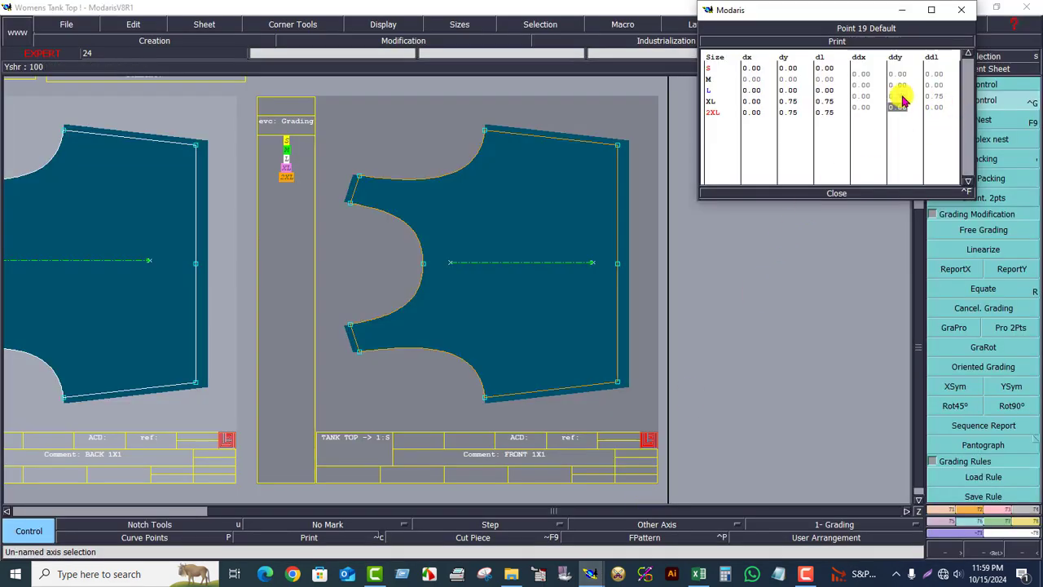
pyautogui.press('Return')
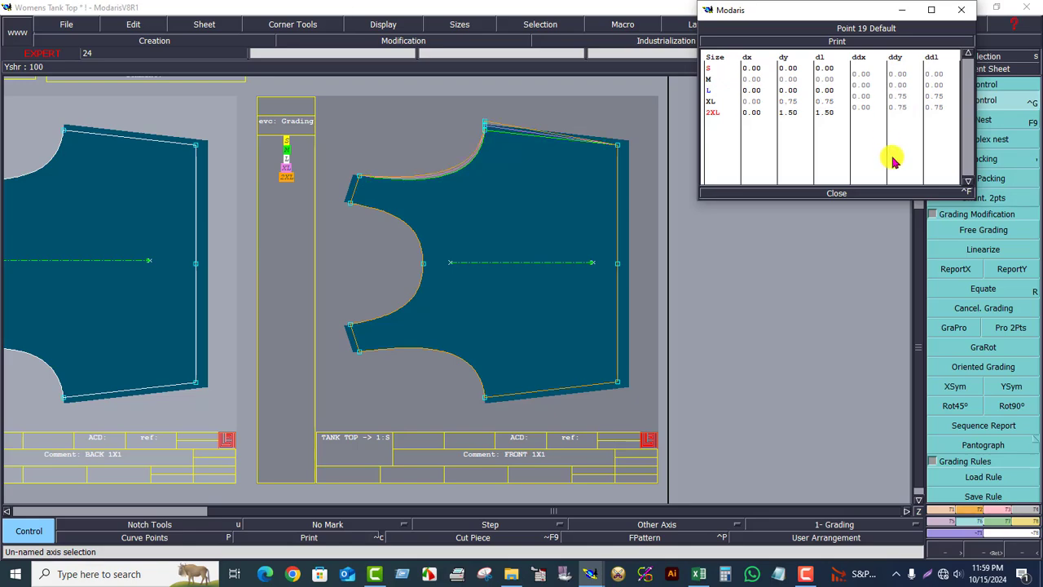
# - Switch to Excel and fill the 1/2 Chest increment cells of S, M, XL and 2XL with orange
pyautogui.click(699, 574)
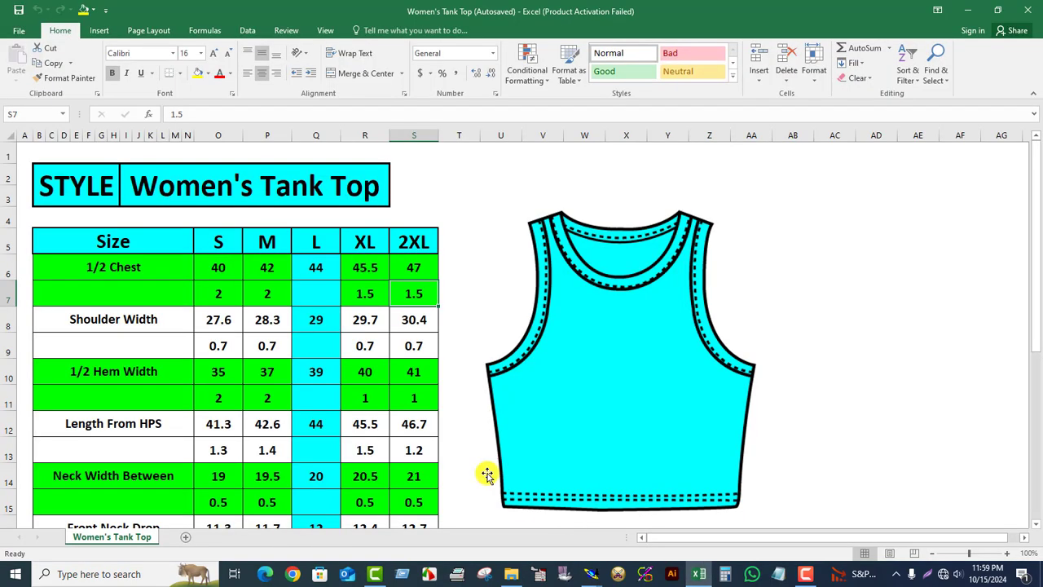
pyautogui.click(262, 297)
pyautogui.click(201, 295)
pyautogui.click(276, 295)
pyautogui.moveTo(215, 293); pyautogui.dragTo(259, 294)
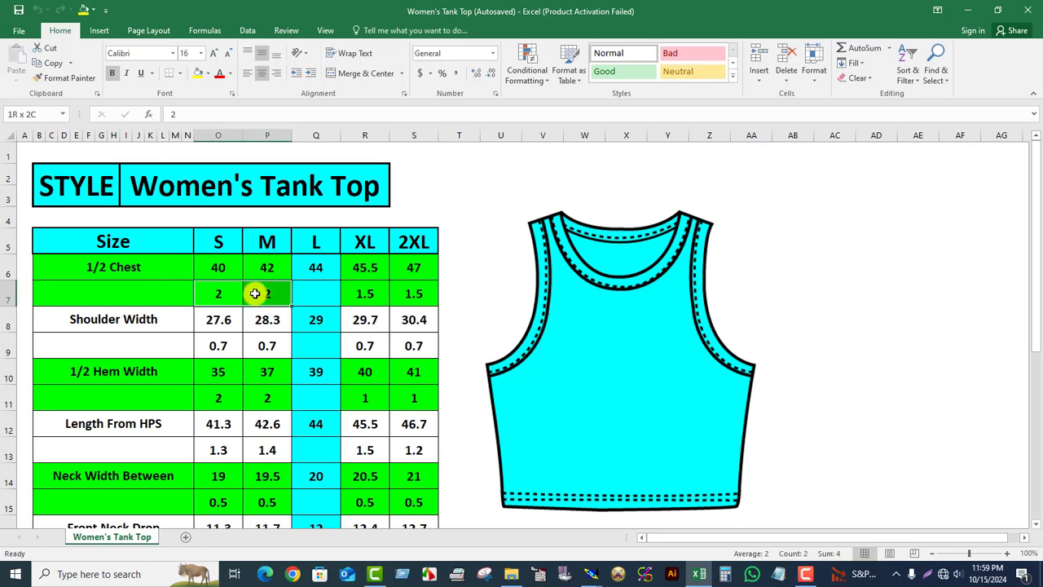
pyautogui.click(206, 73)
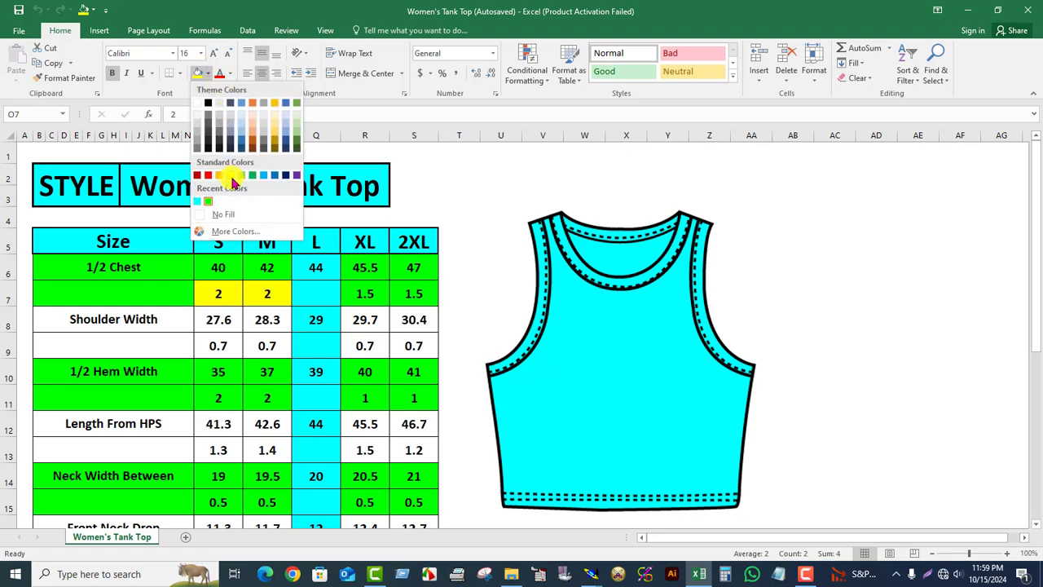
pyautogui.click(210, 173)
pyautogui.moveTo(365, 292); pyautogui.dragTo(411, 293)
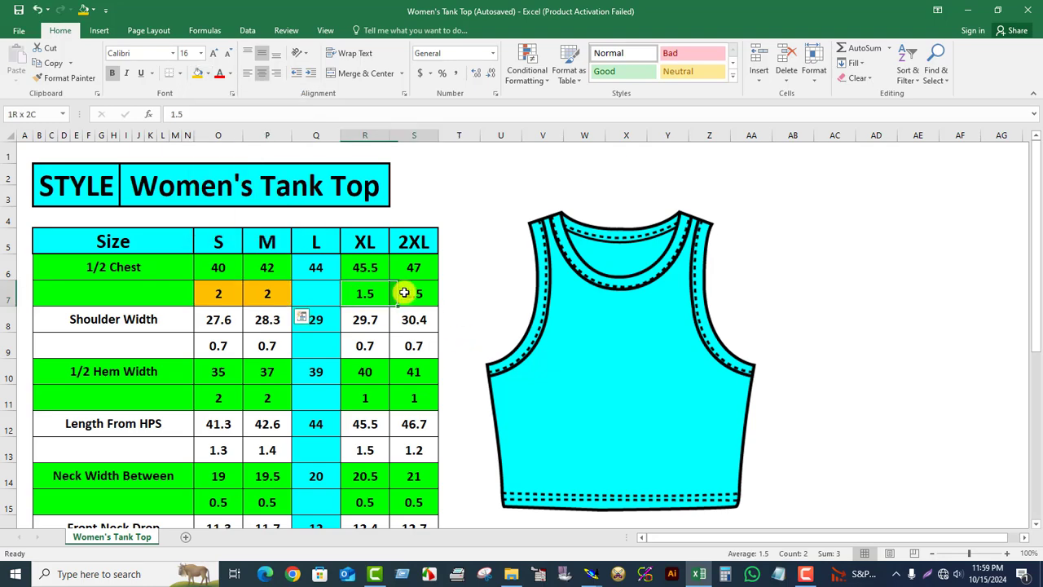
pyautogui.click(198, 73)
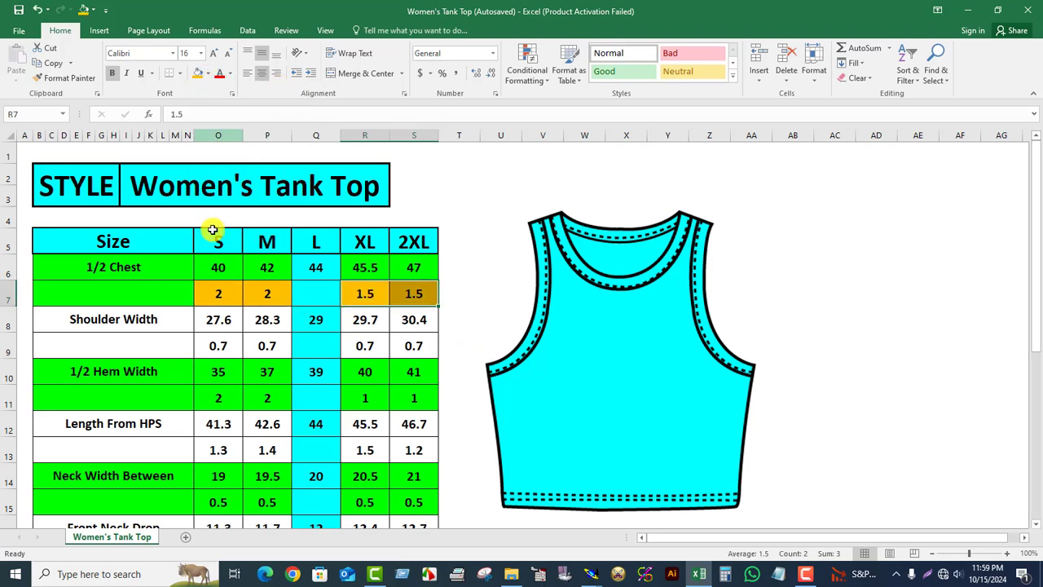
# - Check the S and M chest increments, then in Modaris set the underarm point's ddy to 1.00 for both sizes
pyautogui.click(269, 297)
pyautogui.click(214, 291)
pyautogui.click(266, 289)
pyautogui.click(209, 303)
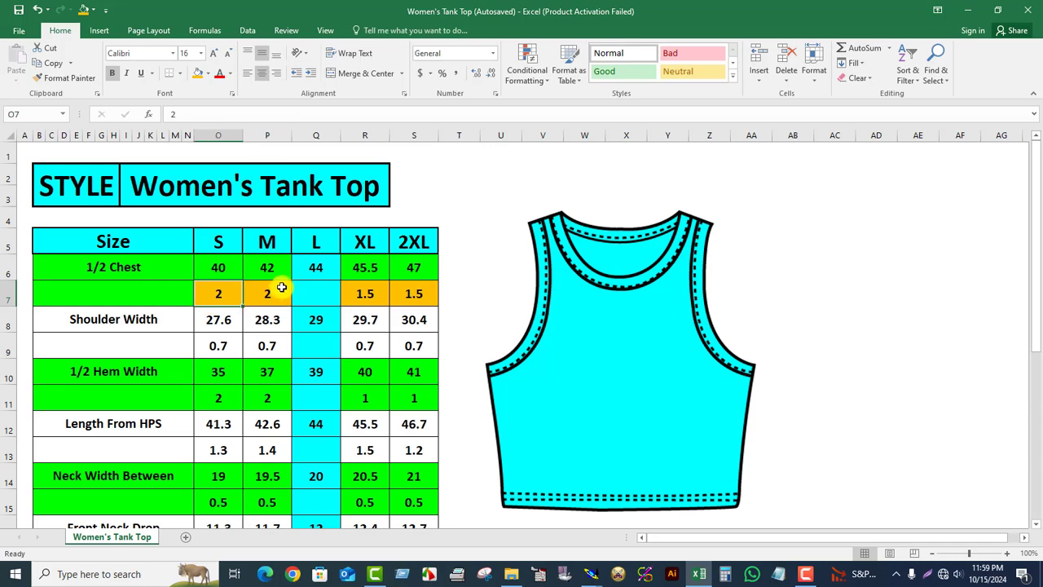
pyautogui.click(270, 297)
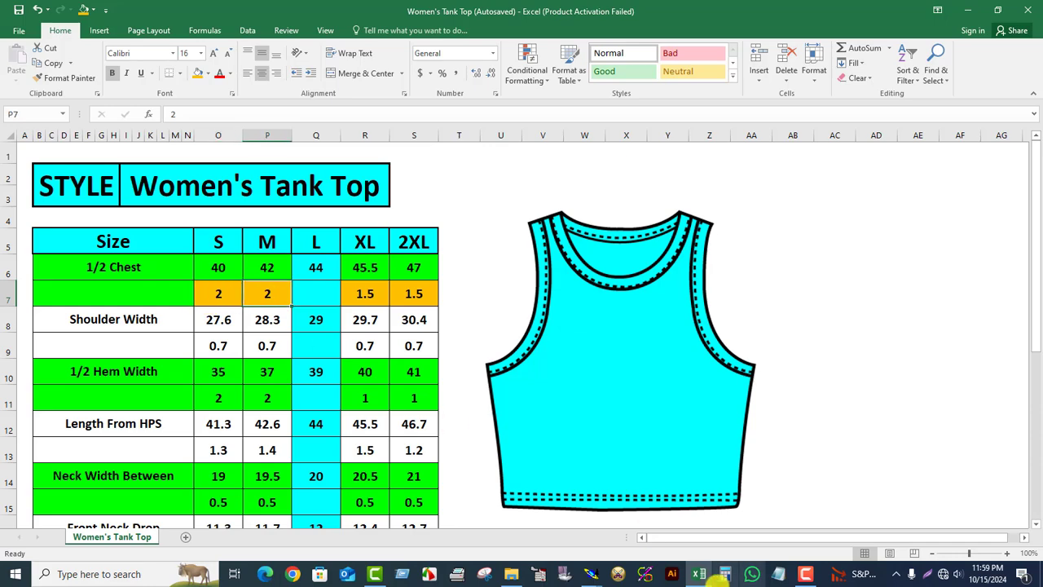
pyautogui.moveTo(592, 571)
pyautogui.click(642, 534)
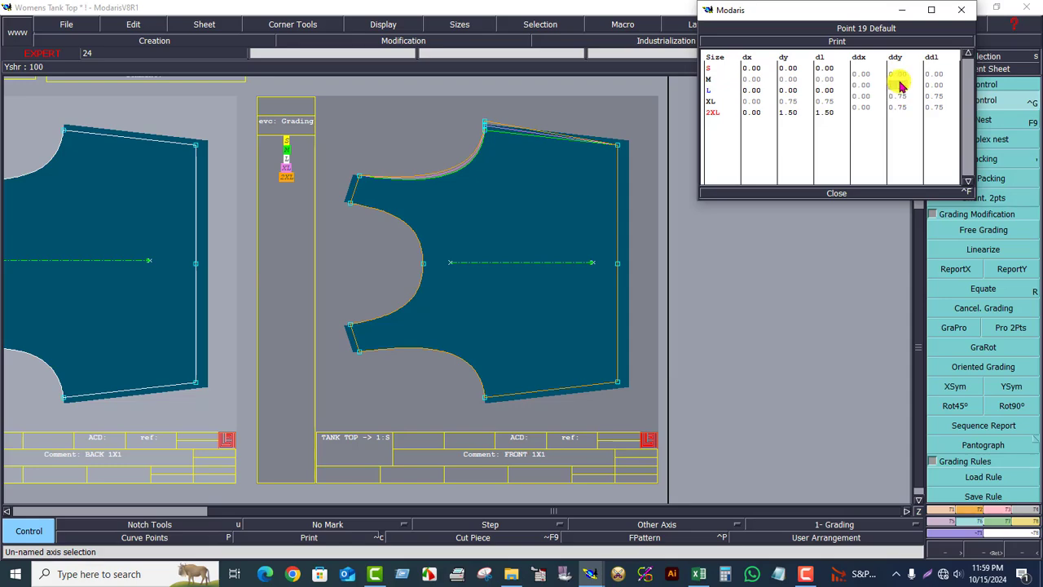
pyautogui.hotkey('ctrl', 'v')
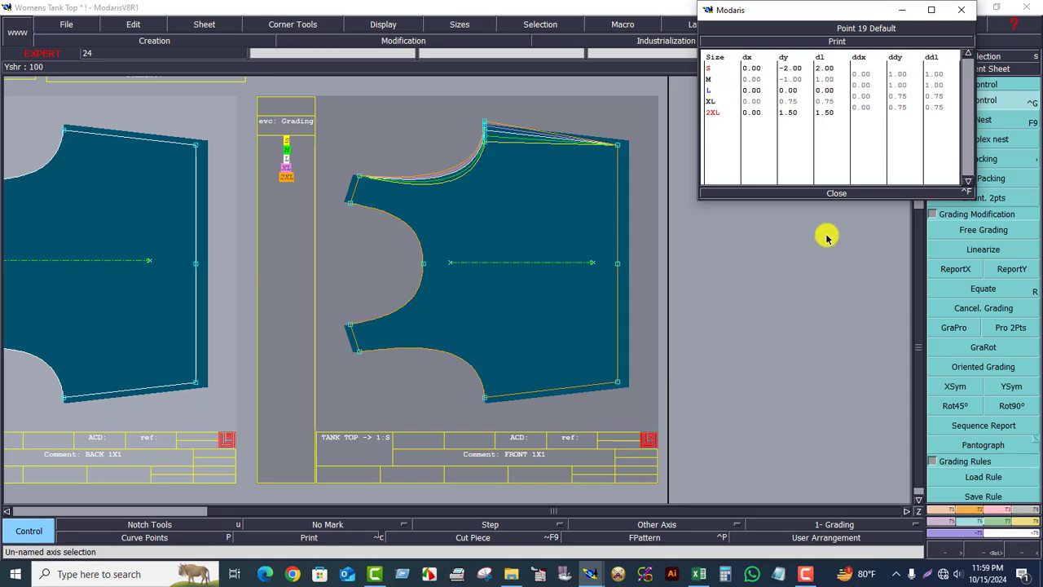
pyautogui.click(837, 194)
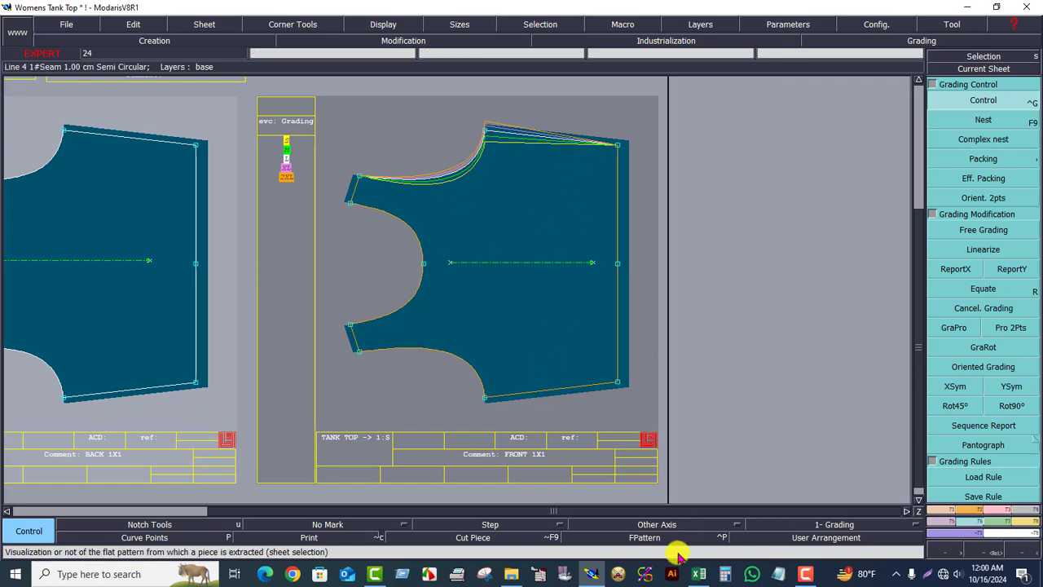
# - Switch to Excel and fill the XL and 2XL increment cells under 1/2 Hem Width with orange
pyautogui.click(699, 574)
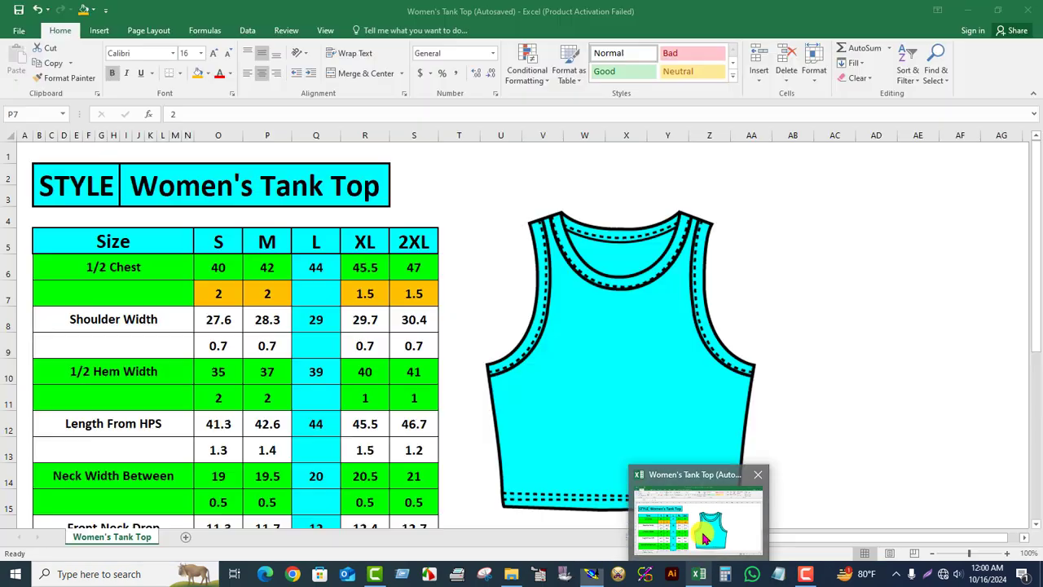
pyautogui.scroll(-2, 195, 231)
pyautogui.scroll(2, 196, 231)
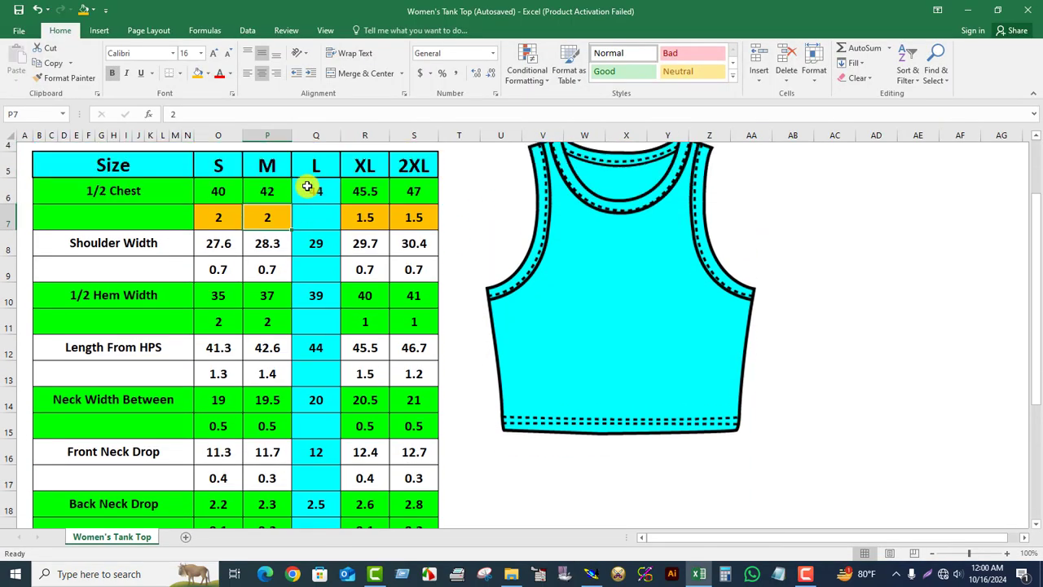
pyautogui.scroll(-2, 89, 344)
pyautogui.scroll(1, 100, 343)
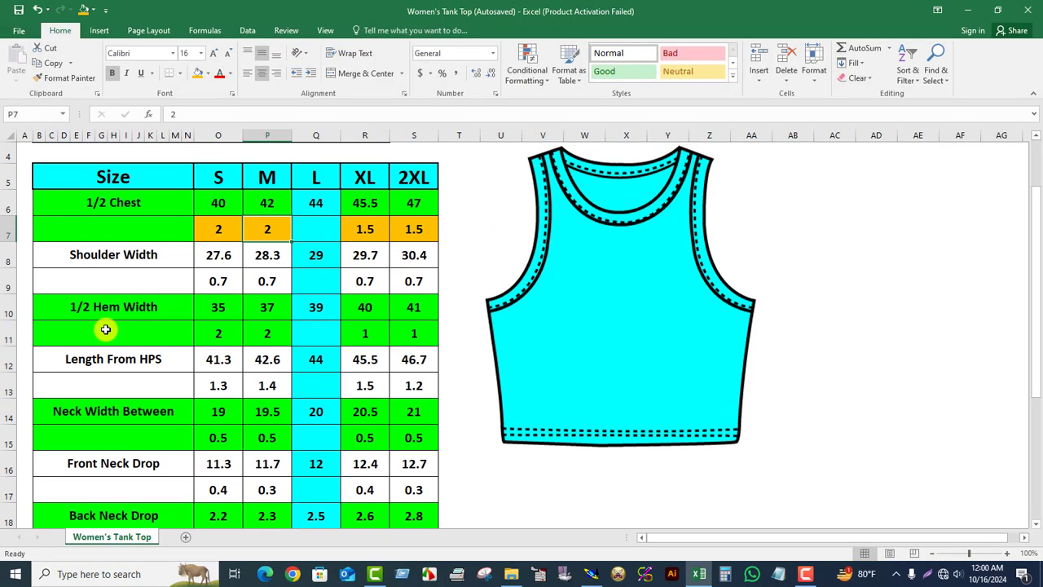
pyautogui.scroll(1, 103, 331)
pyautogui.scroll(-2, 139, 359)
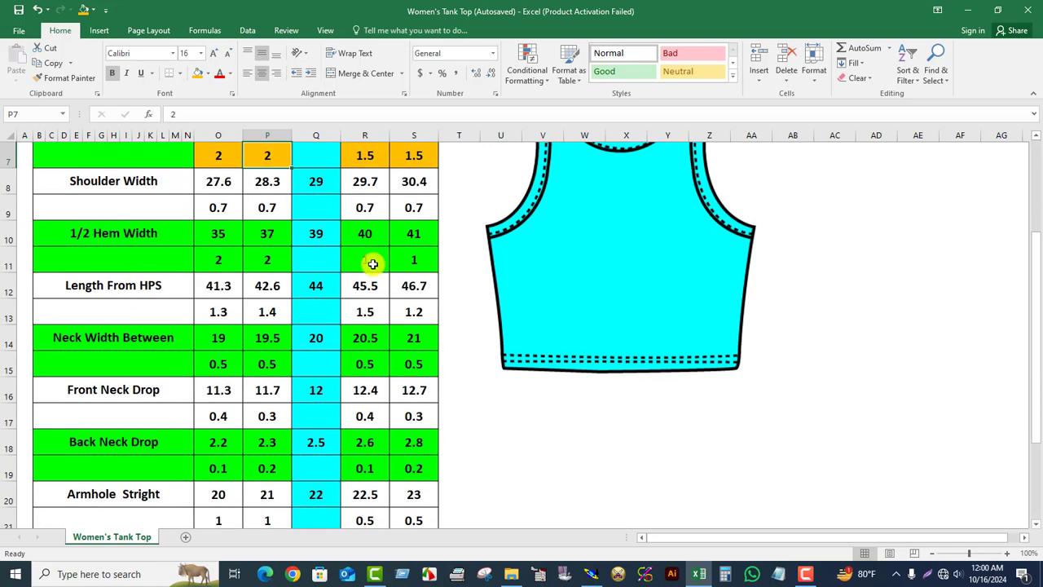
pyautogui.moveTo(363, 255); pyautogui.dragTo(410, 255)
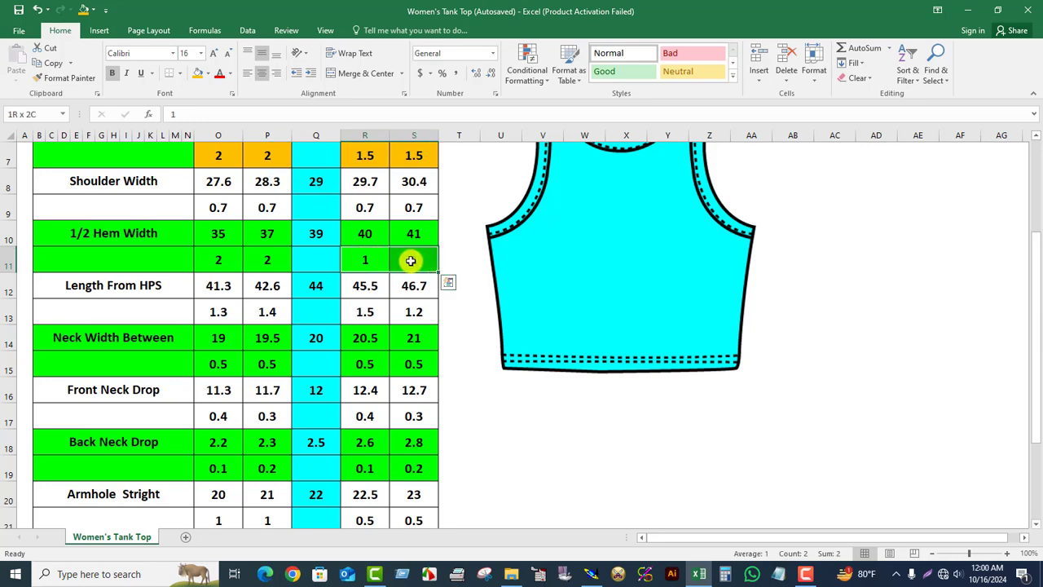
pyautogui.click(195, 75)
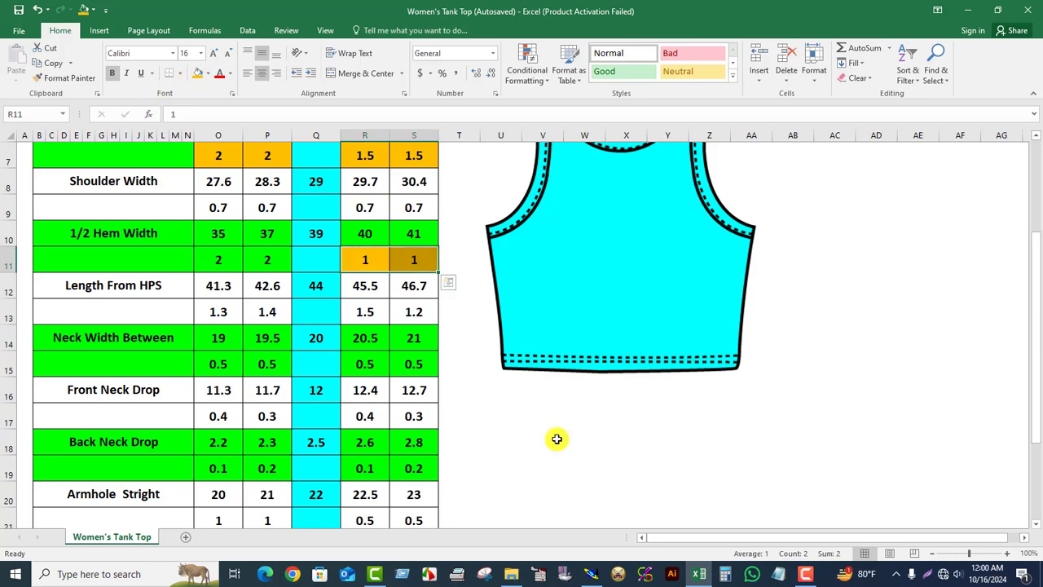
# - Switch to Modaris and set the ddy increment of the front piece's upper hem corner point to 0.50 for XL and 2XL
pyautogui.click(591, 574)
pyautogui.click(984, 101)
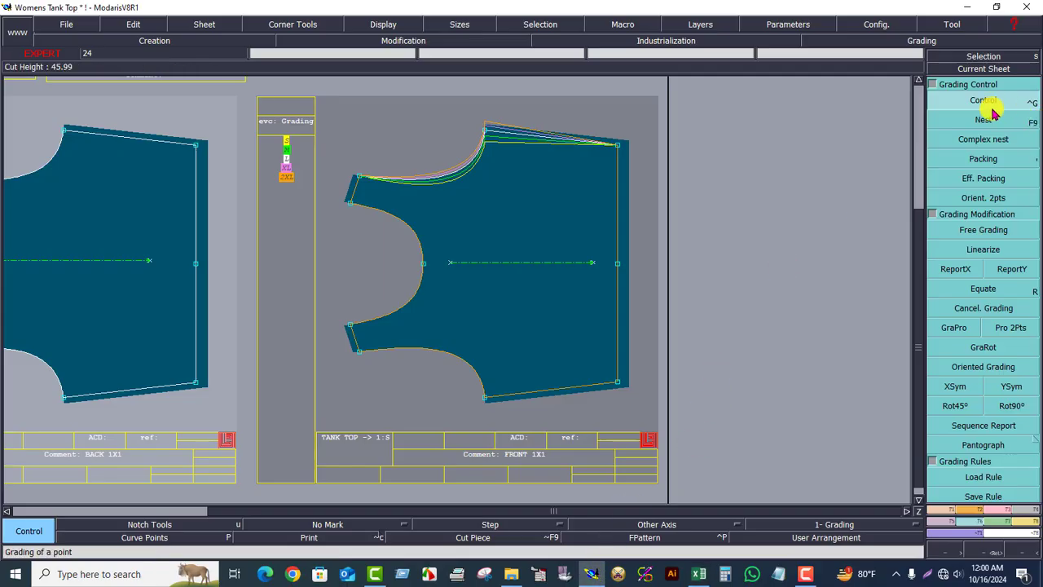
pyautogui.click(618, 145)
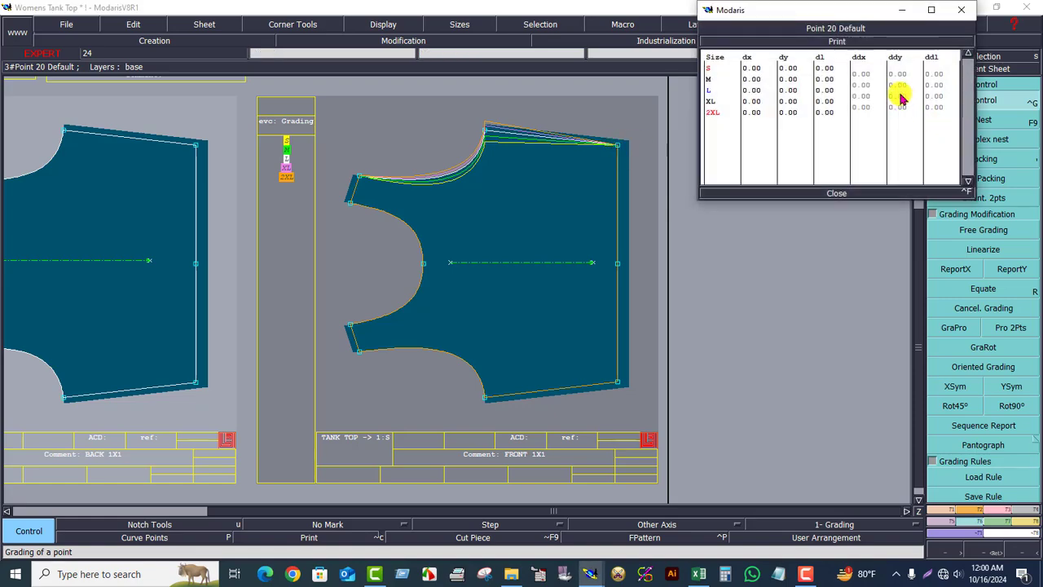
pyautogui.write('0.5')
pyautogui.press('Return')
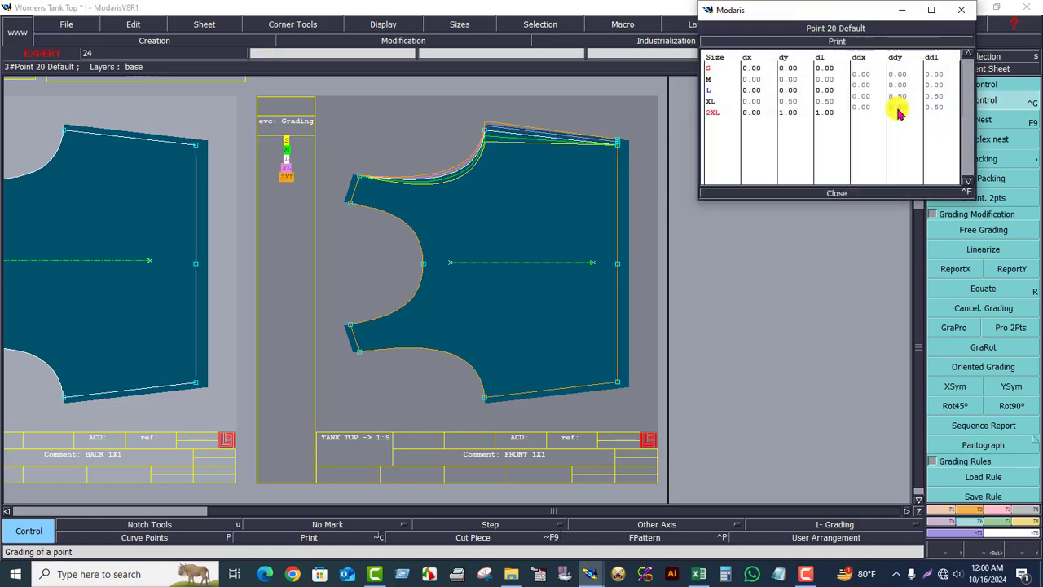
# - Switch to Excel and fill the S and M increment cells under 1/2 Hem Width with orange
pyautogui.click(699, 574)
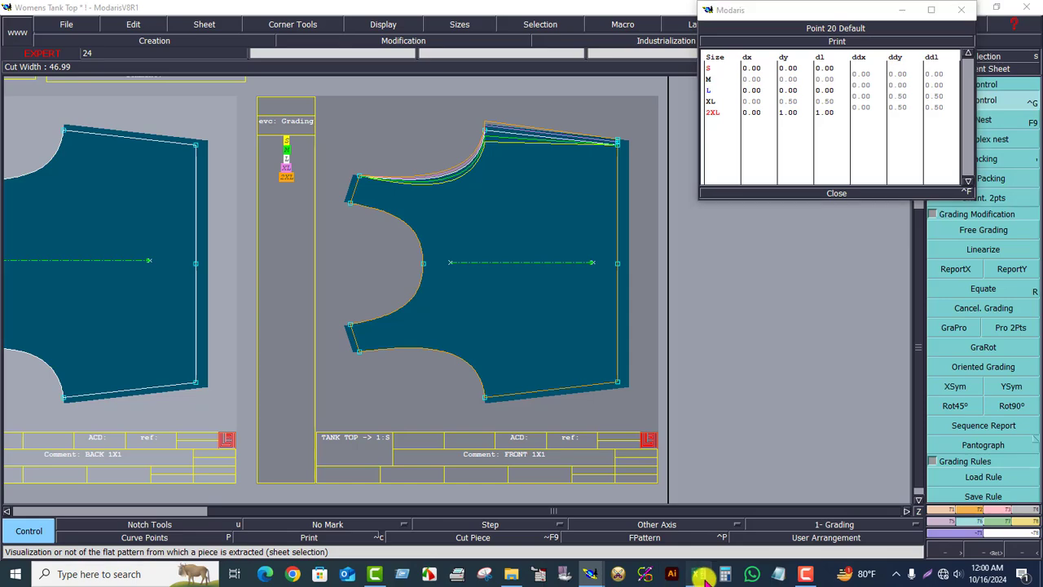
pyautogui.moveTo(222, 259); pyautogui.dragTo(263, 259)
pyautogui.click(197, 73)
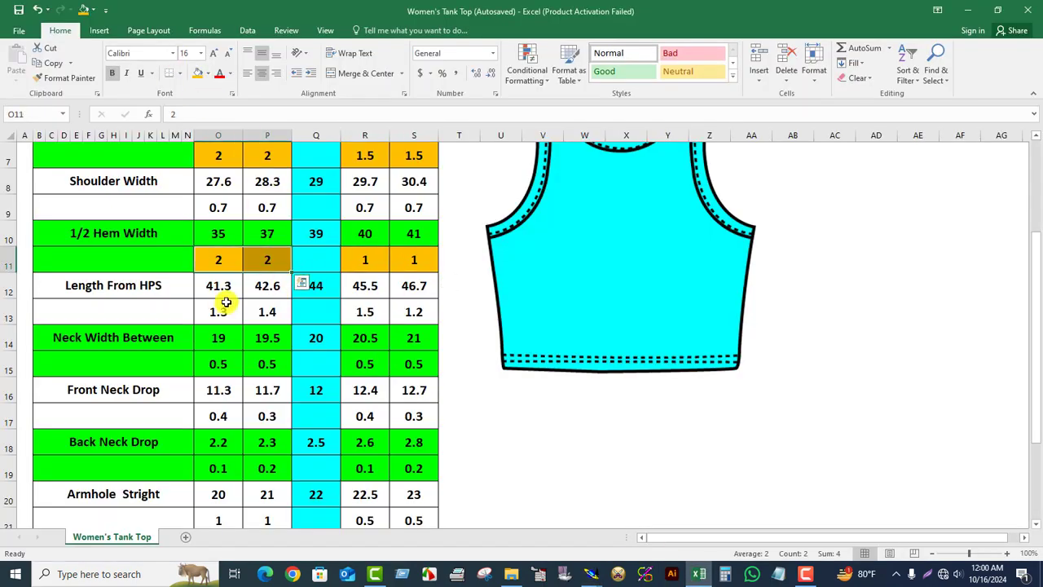
pyautogui.click(255, 259)
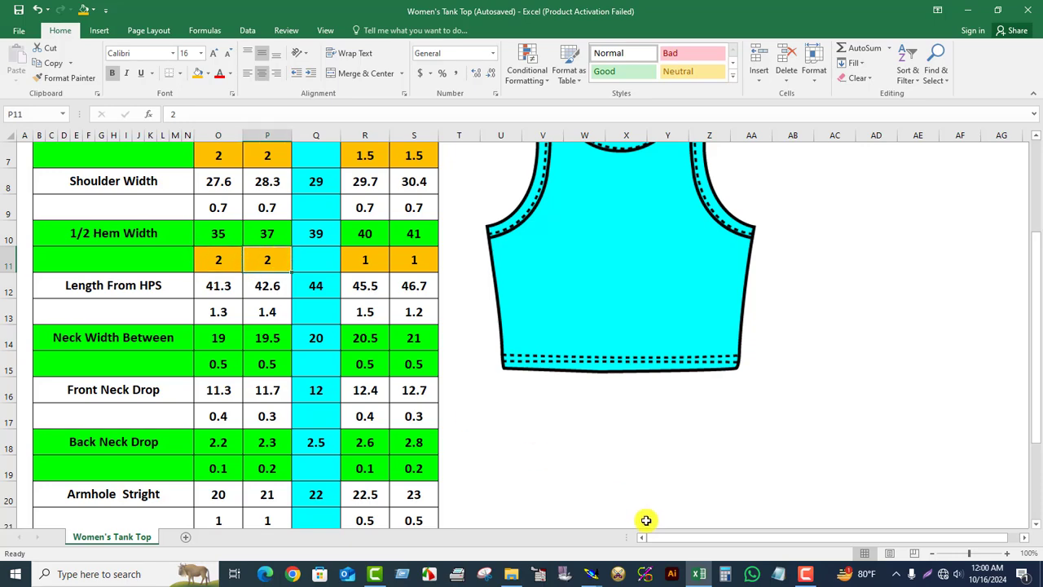
# - Switch back to Modaris and set the upper hem corner point's ddy increment to 1.00 for S and M
pyautogui.click(590, 575)
pyautogui.click(668, 526)
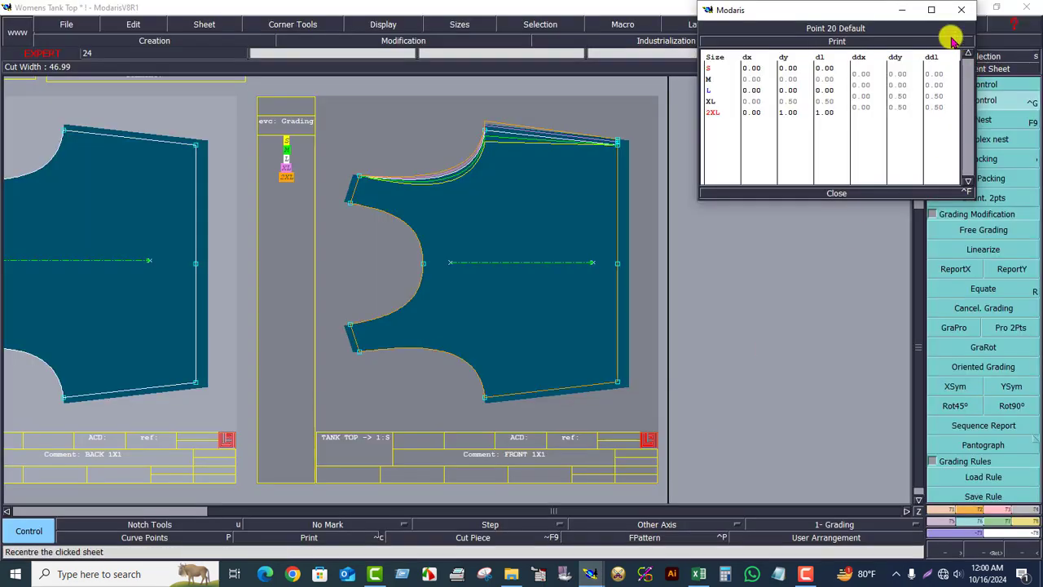
pyautogui.click(900, 81)
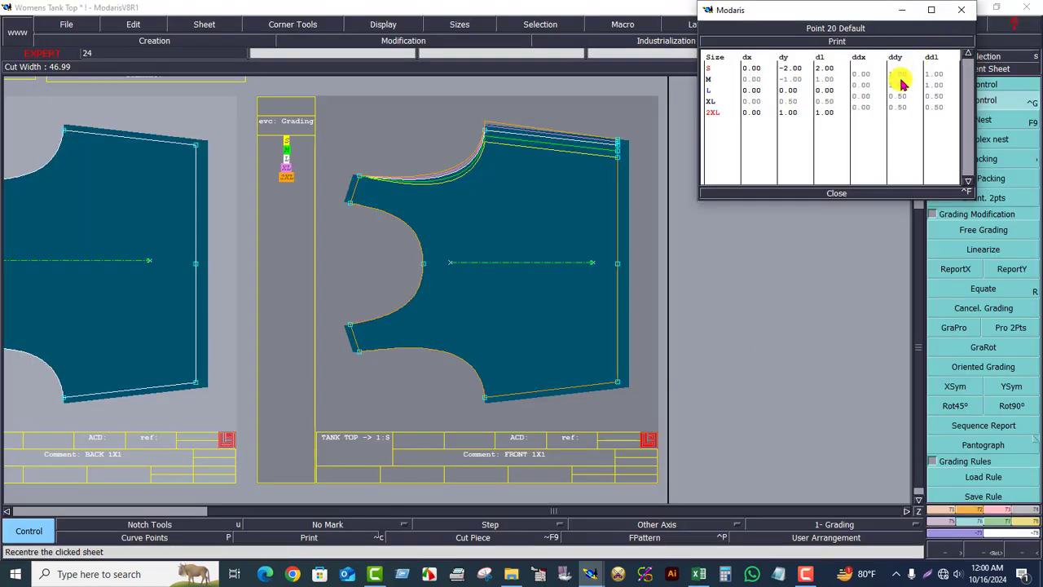
pyautogui.click(834, 196)
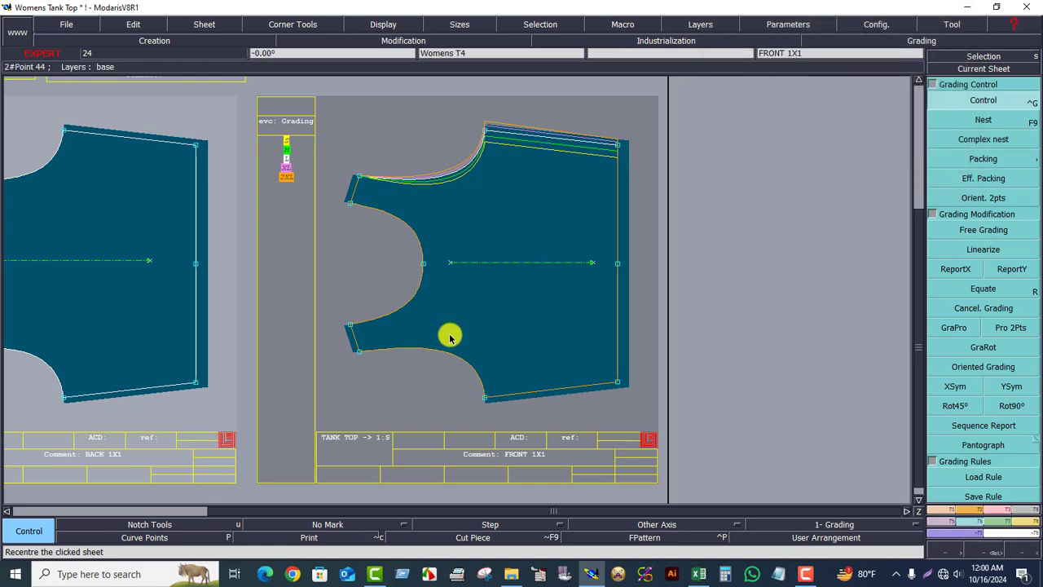
# - Switch to Excel and fill the S, M, XL and 2XL increment cells under Shoulder Width with orange
pyautogui.click(699, 573)
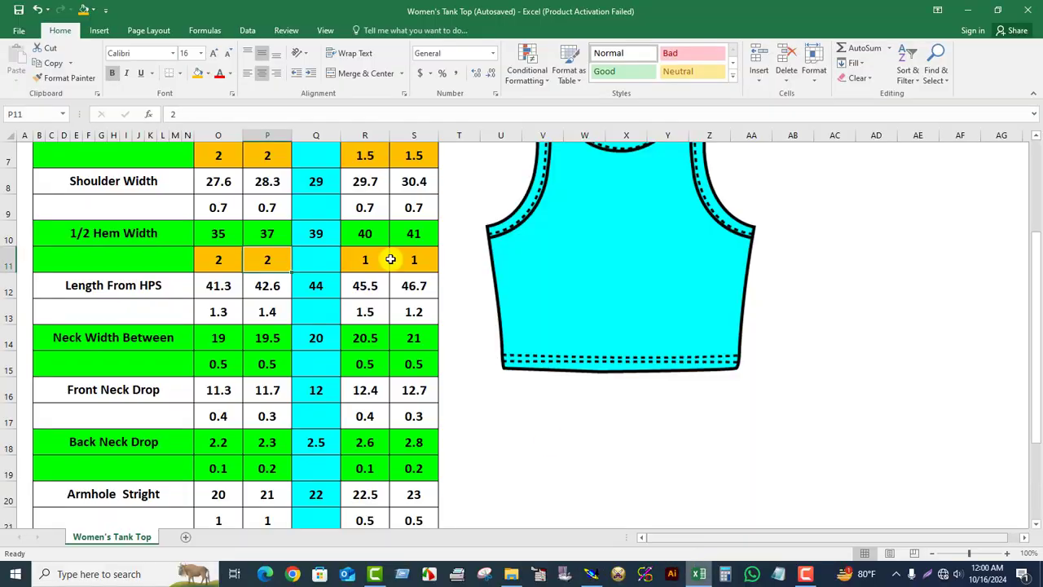
pyautogui.scroll(1, 255, 216)
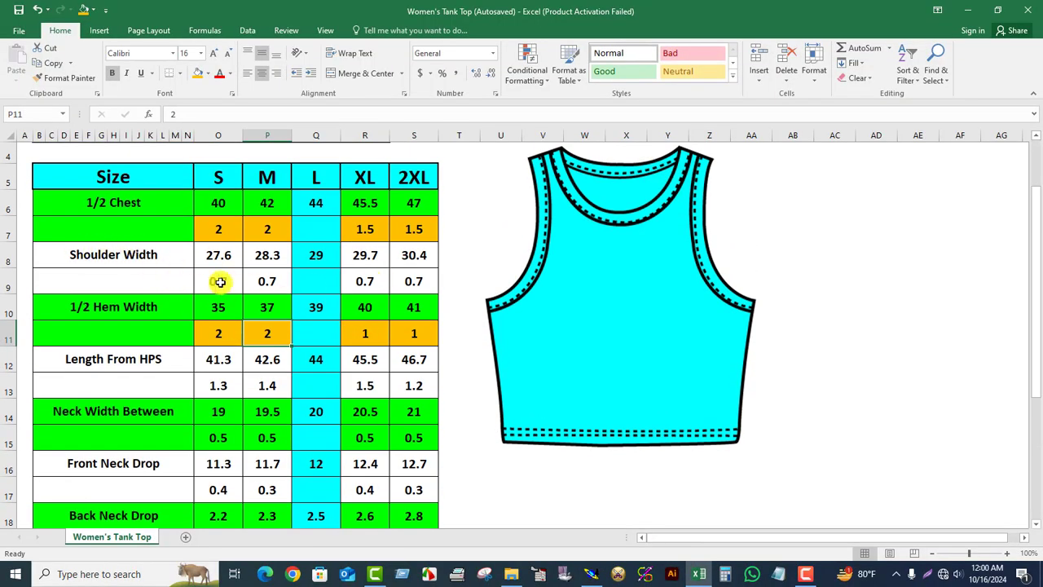
pyautogui.moveTo(206, 280); pyautogui.dragTo(264, 274)
pyautogui.click(197, 72)
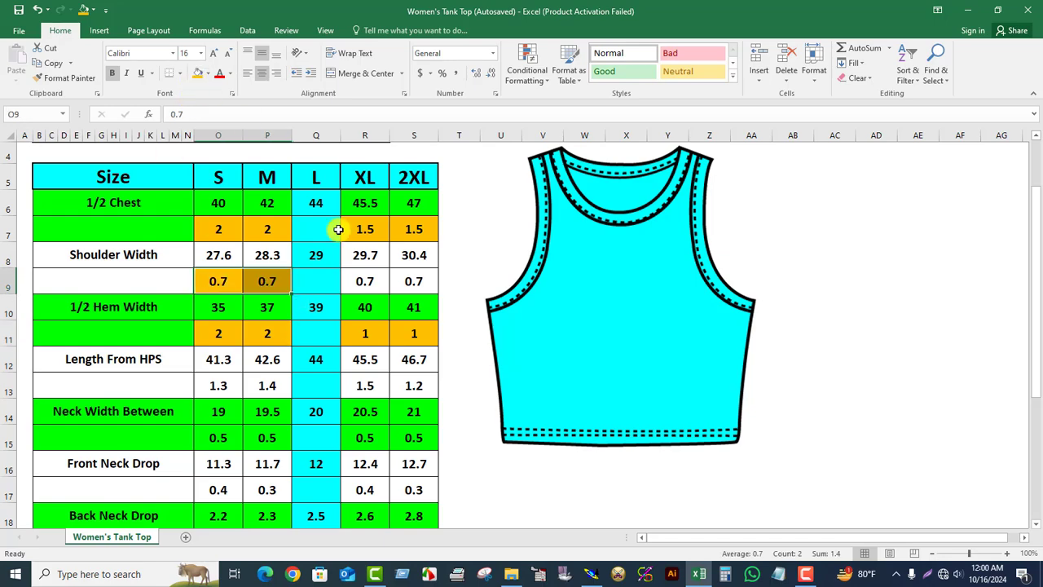
pyautogui.click(353, 272)
pyautogui.moveTo(353, 272); pyautogui.dragTo(400, 274)
pyautogui.click(199, 73)
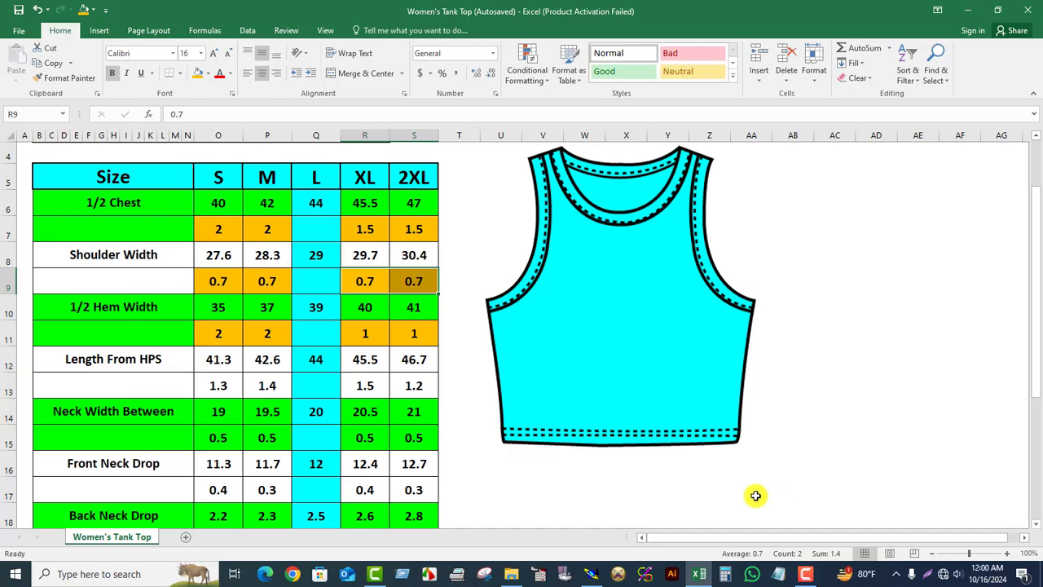
# - Switch to Modaris and set the upper outer shoulder point's ddy increment to 0.35 for S, M, XL and 2XL
pyautogui.click(591, 574)
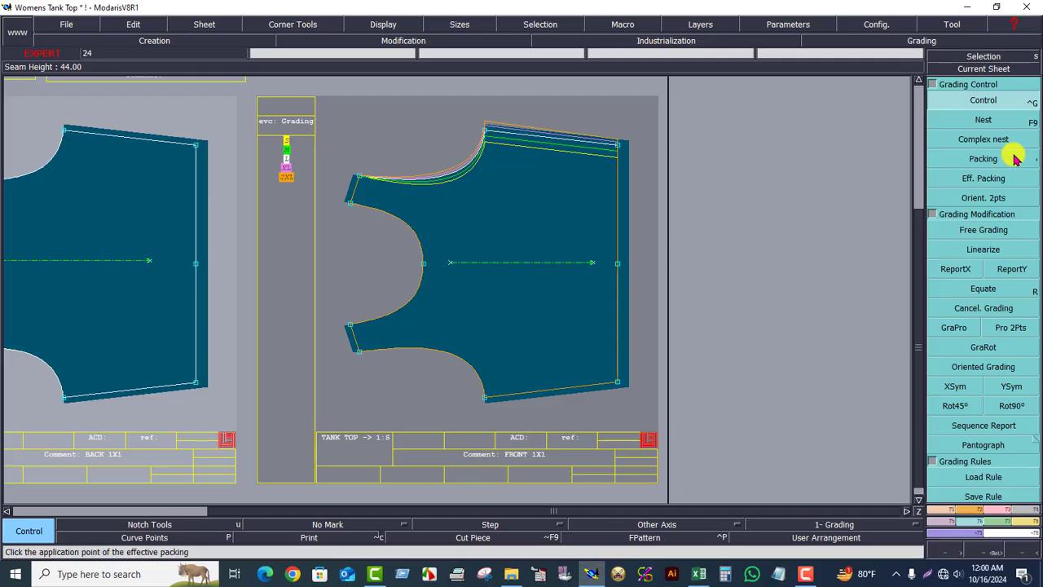
pyautogui.click(358, 177)
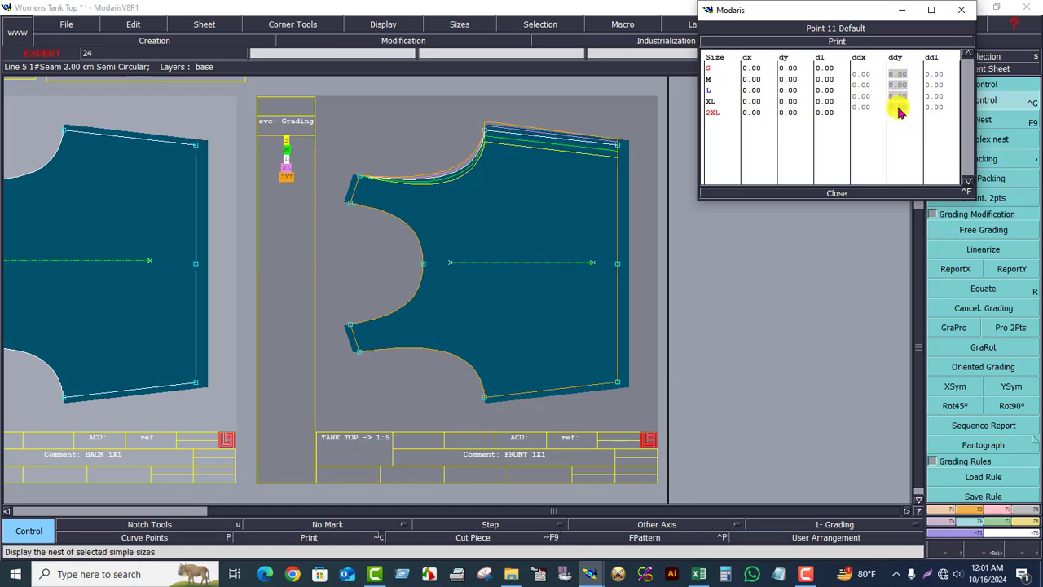
pyautogui.moveTo(899, 113); pyautogui.dragTo(886, 120)
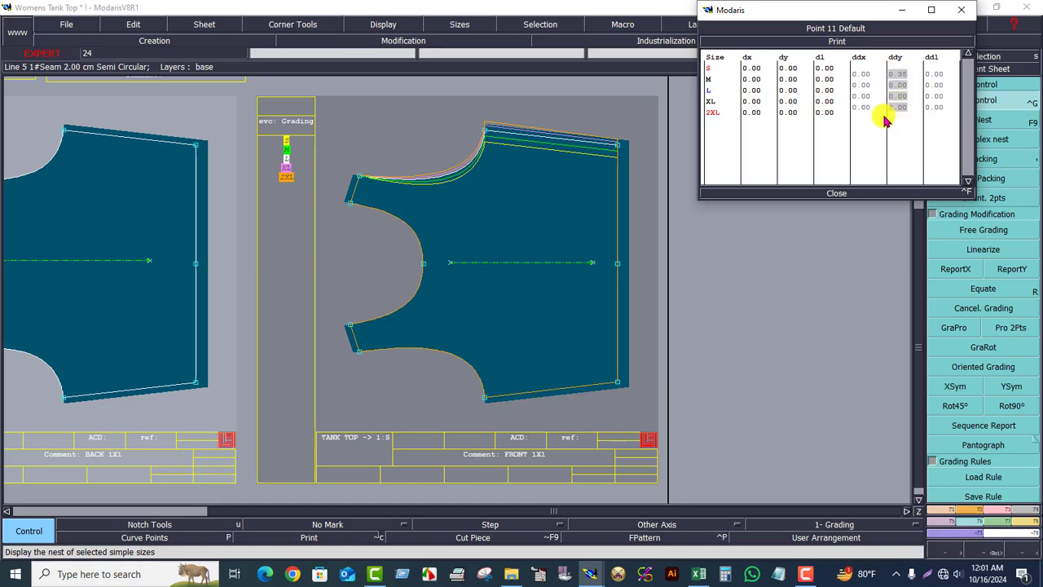
pyautogui.press('Return')
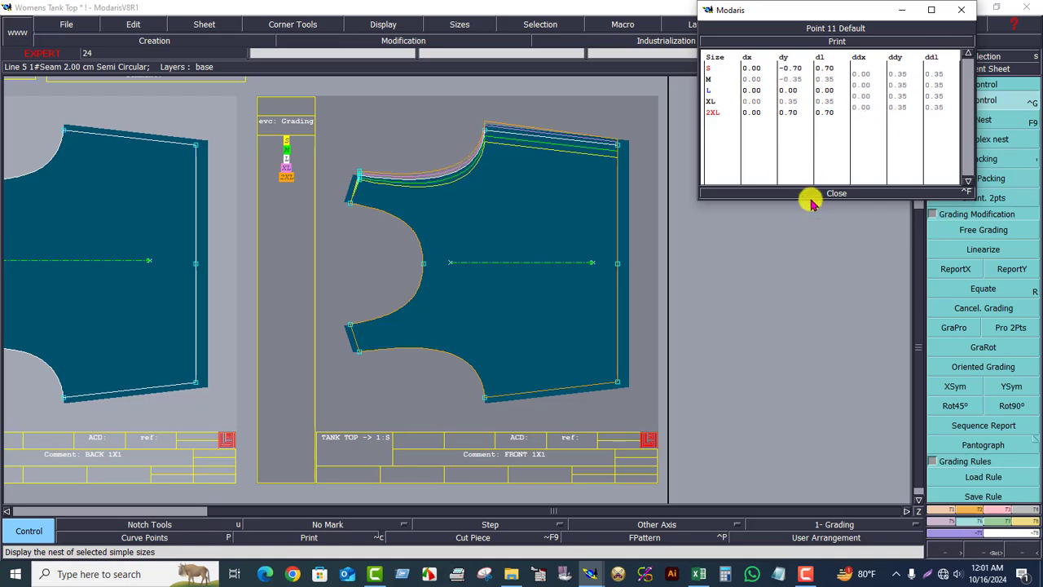
pyautogui.click(838, 196)
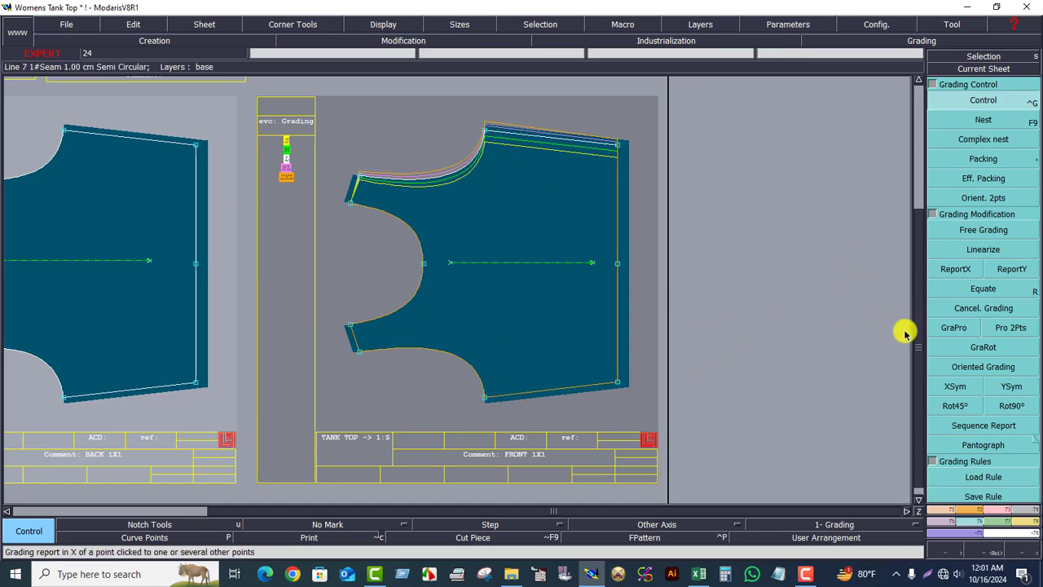
# - Copy the Y grading of the upper hem corner, underarm and outer shoulder points to their opposite points on the lower half with ReportY
pyautogui.click(1011, 269)
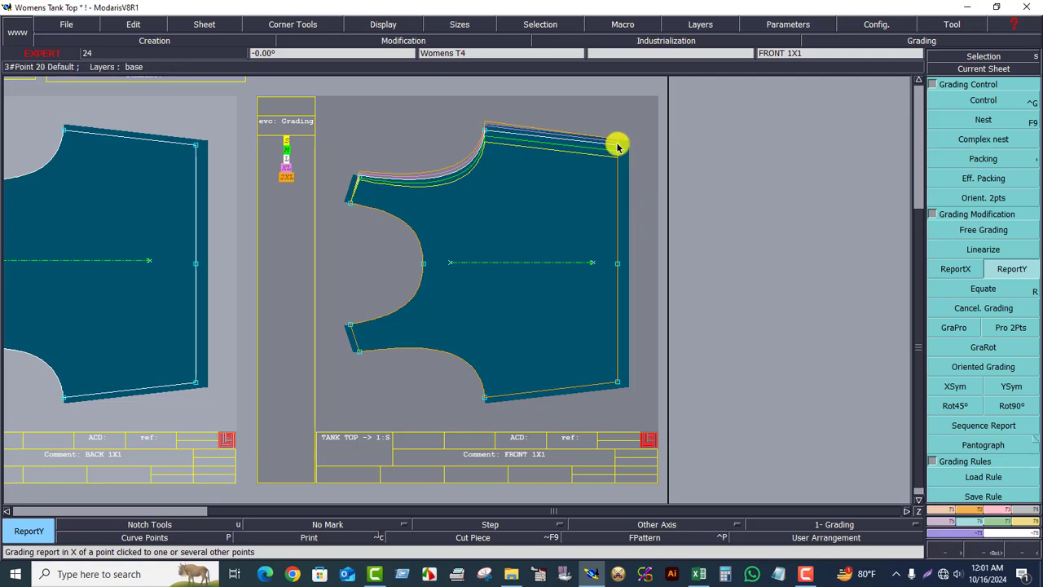
pyautogui.click(617, 147)
pyautogui.click(618, 381)
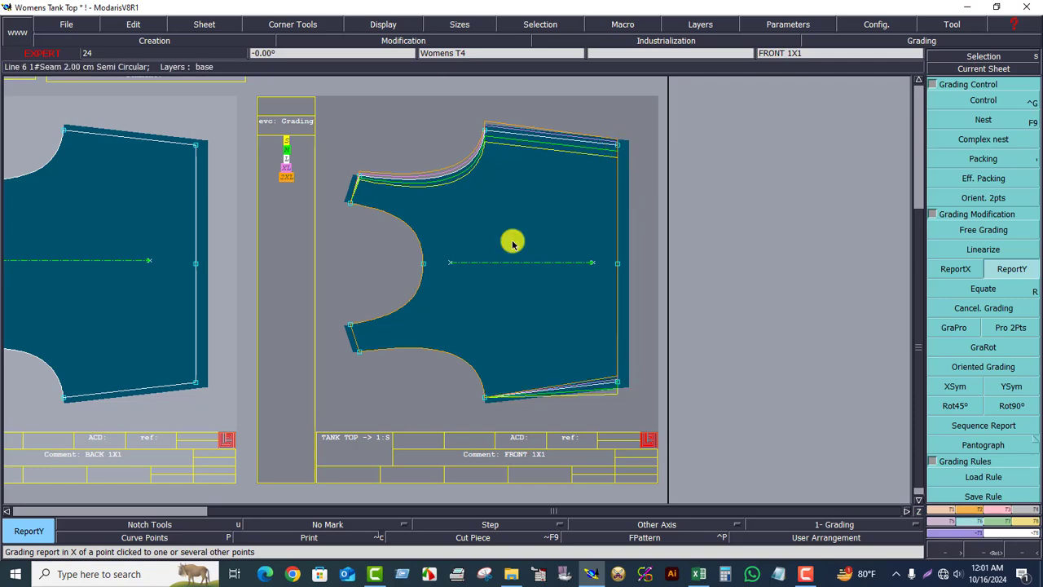
pyautogui.click(484, 130)
pyautogui.click(485, 398)
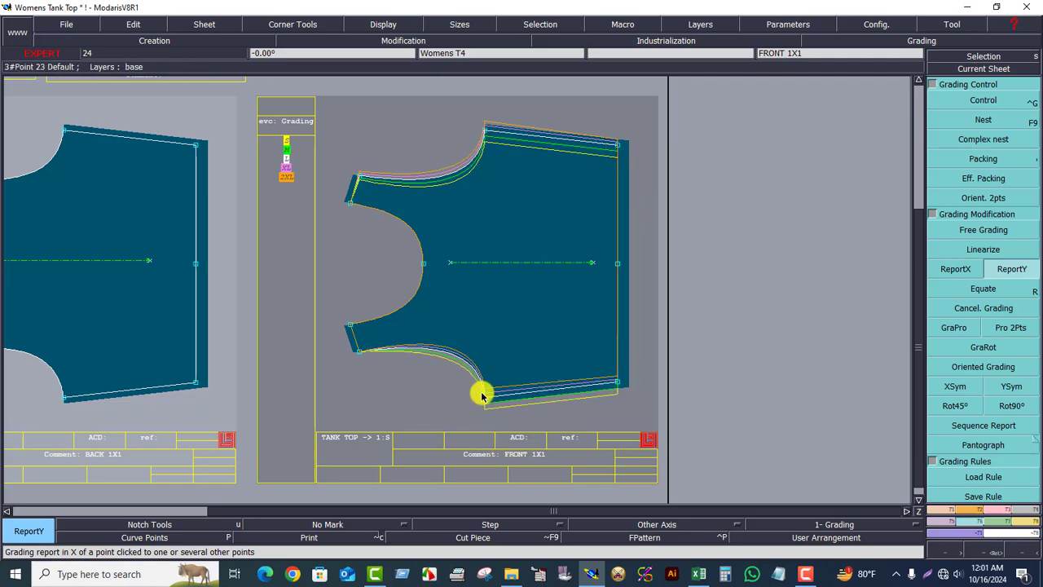
pyautogui.click(360, 175)
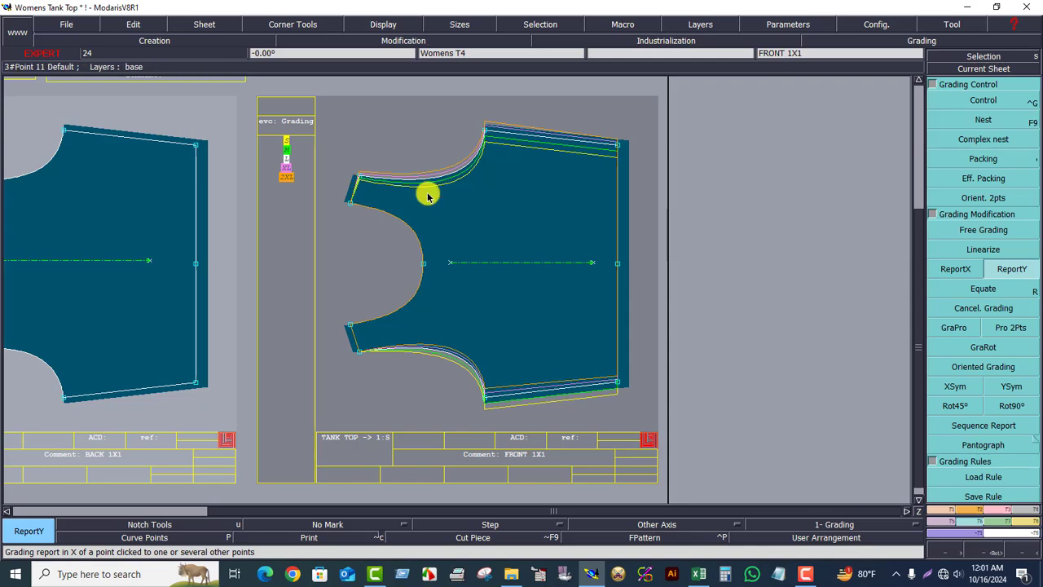
pyautogui.click(359, 353)
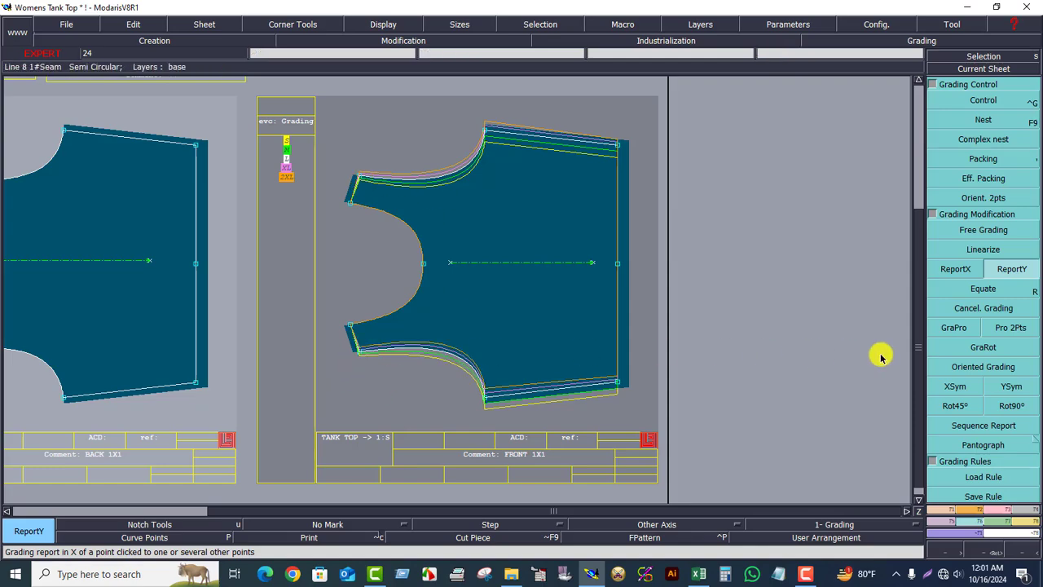
# - Mirror the grading of the lower hem corner, underarm and outer shoulder points about the X axis with XSym
pyautogui.click(956, 388)
pyautogui.click(617, 386)
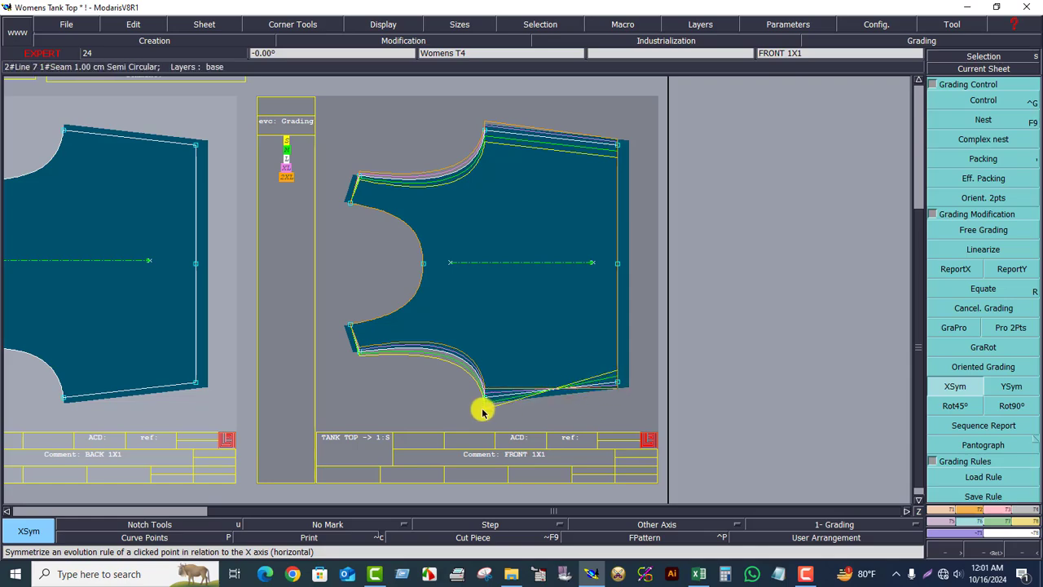
pyautogui.click(482, 398)
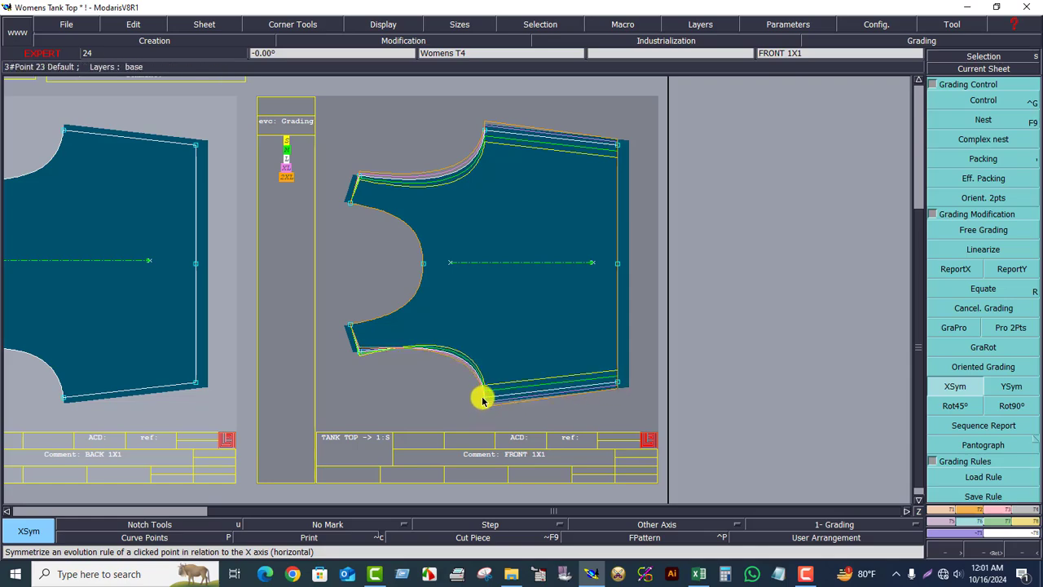
pyautogui.click(360, 350)
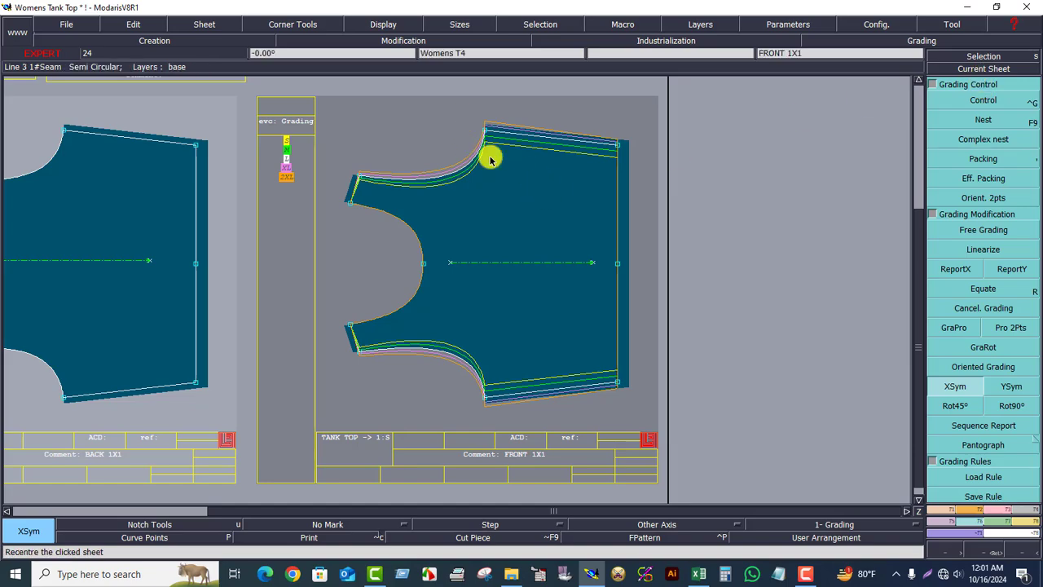
pyautogui.click(527, 413)
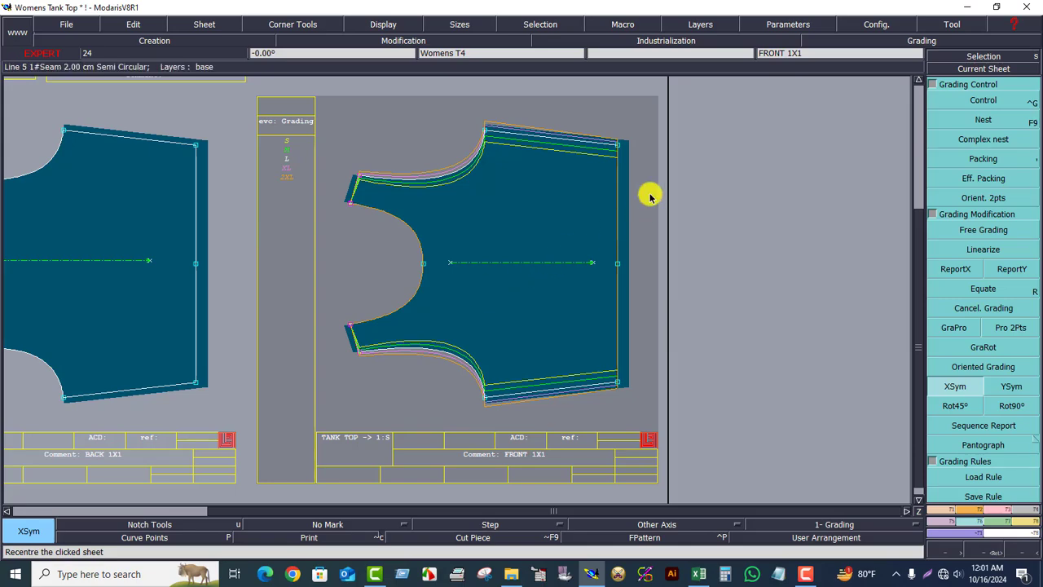
pyautogui.click(569, 169)
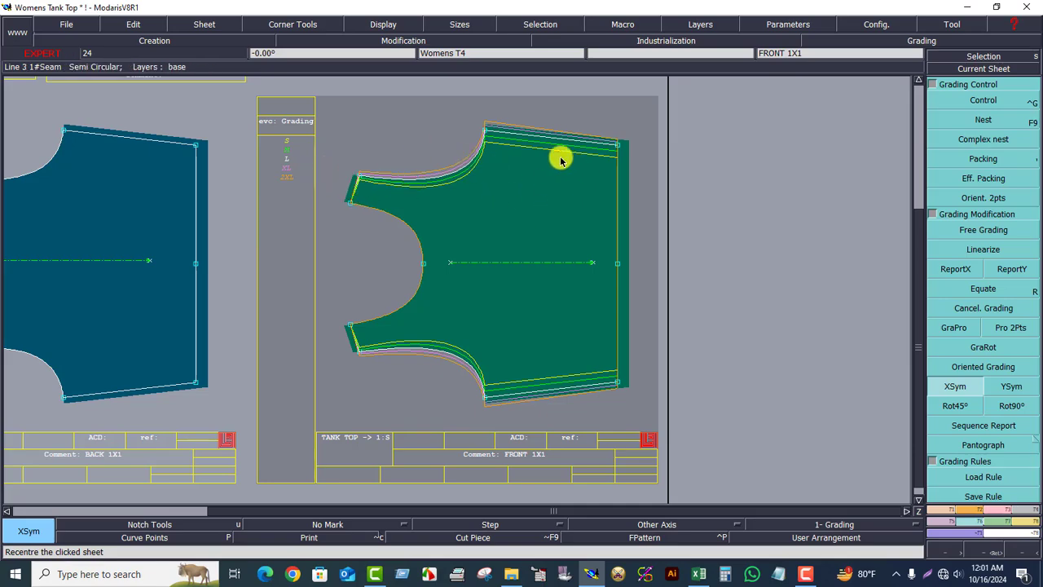
pyautogui.moveTo(580, 129); pyautogui.dragTo(643, 200)
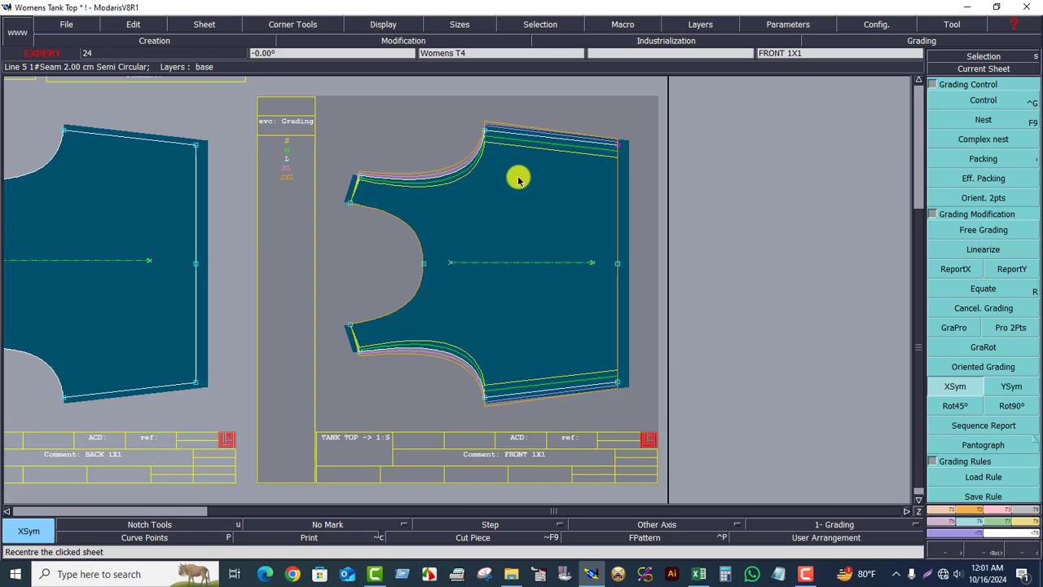
pyautogui.click(470, 203)
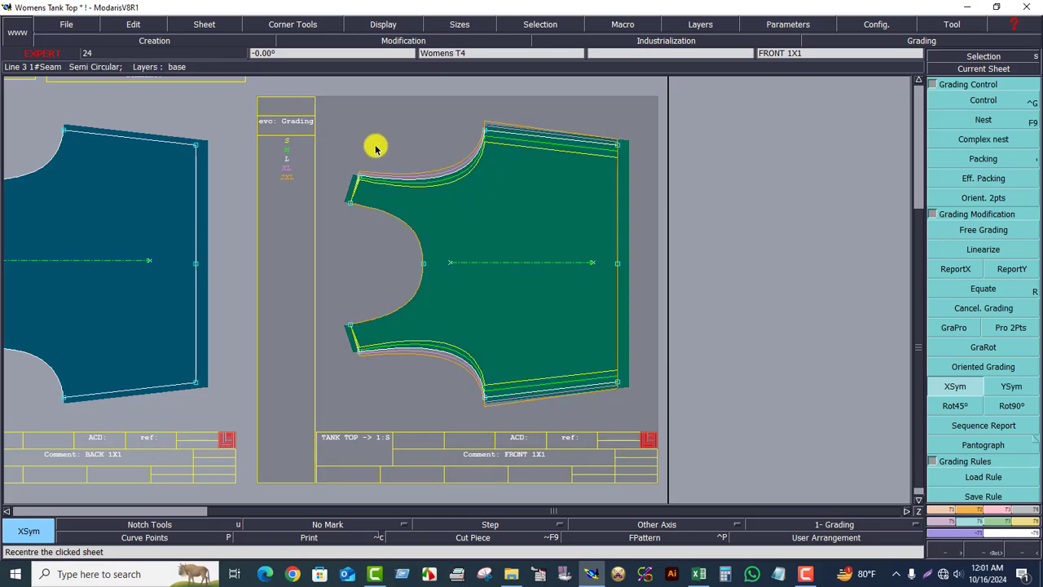
pyautogui.moveTo(324, 112); pyautogui.dragTo(533, 187)
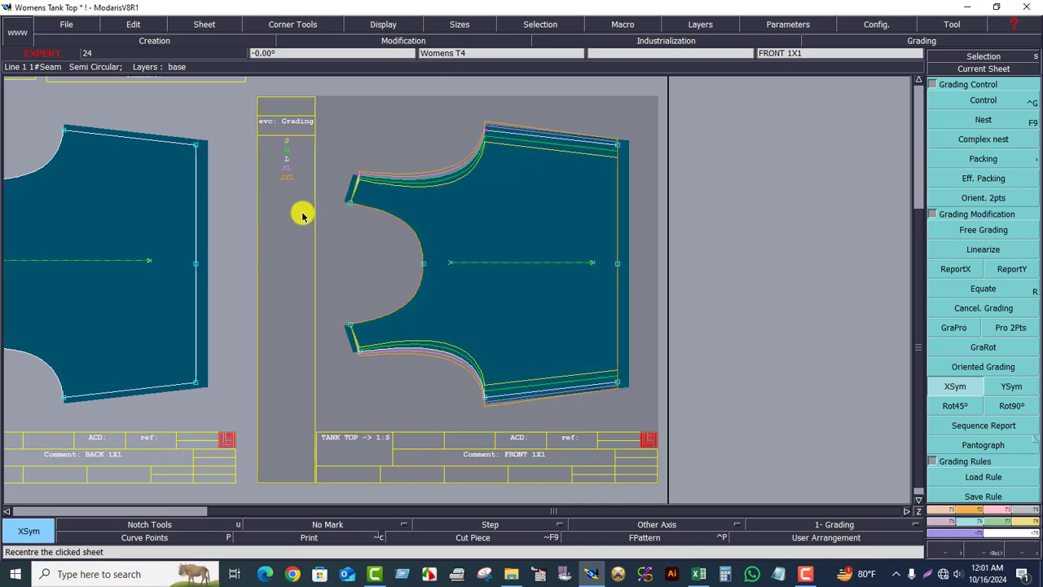